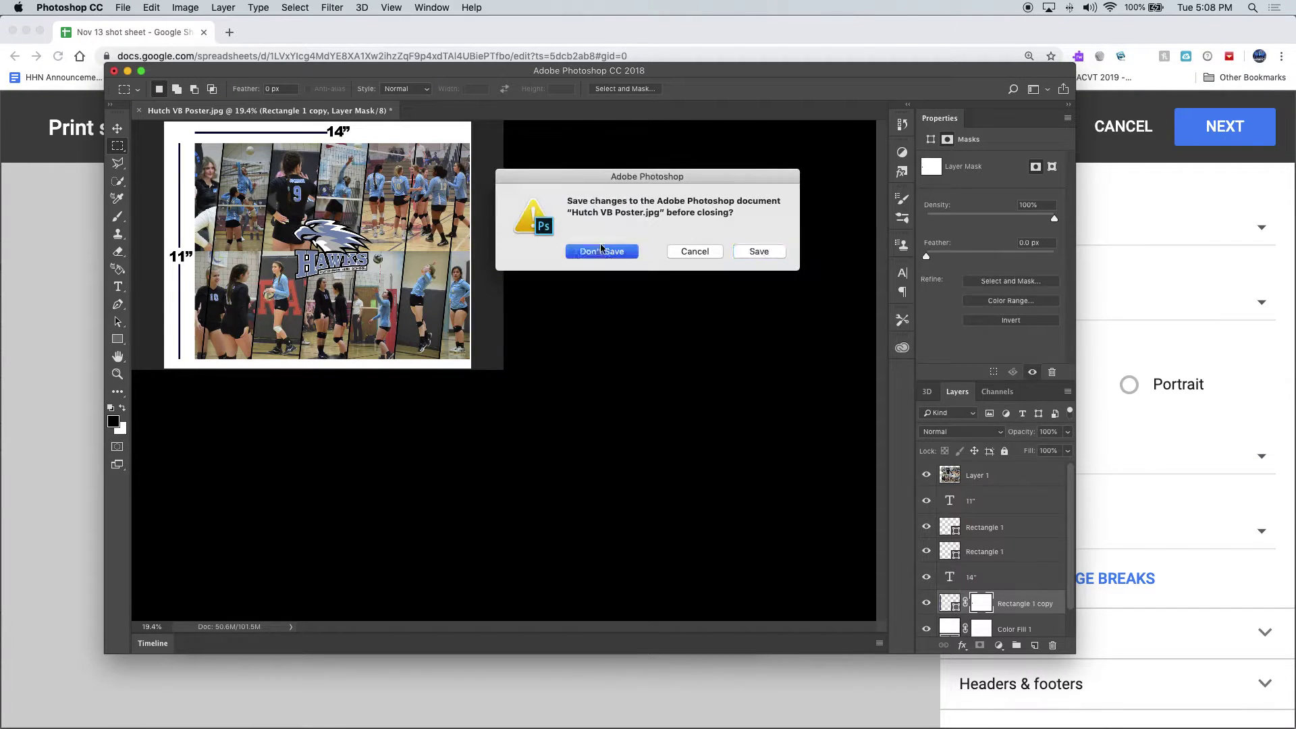
# Close Hutch VB Poster without saving, hide other apps, and bring the browser forward.
pyautogui.click(600, 249)
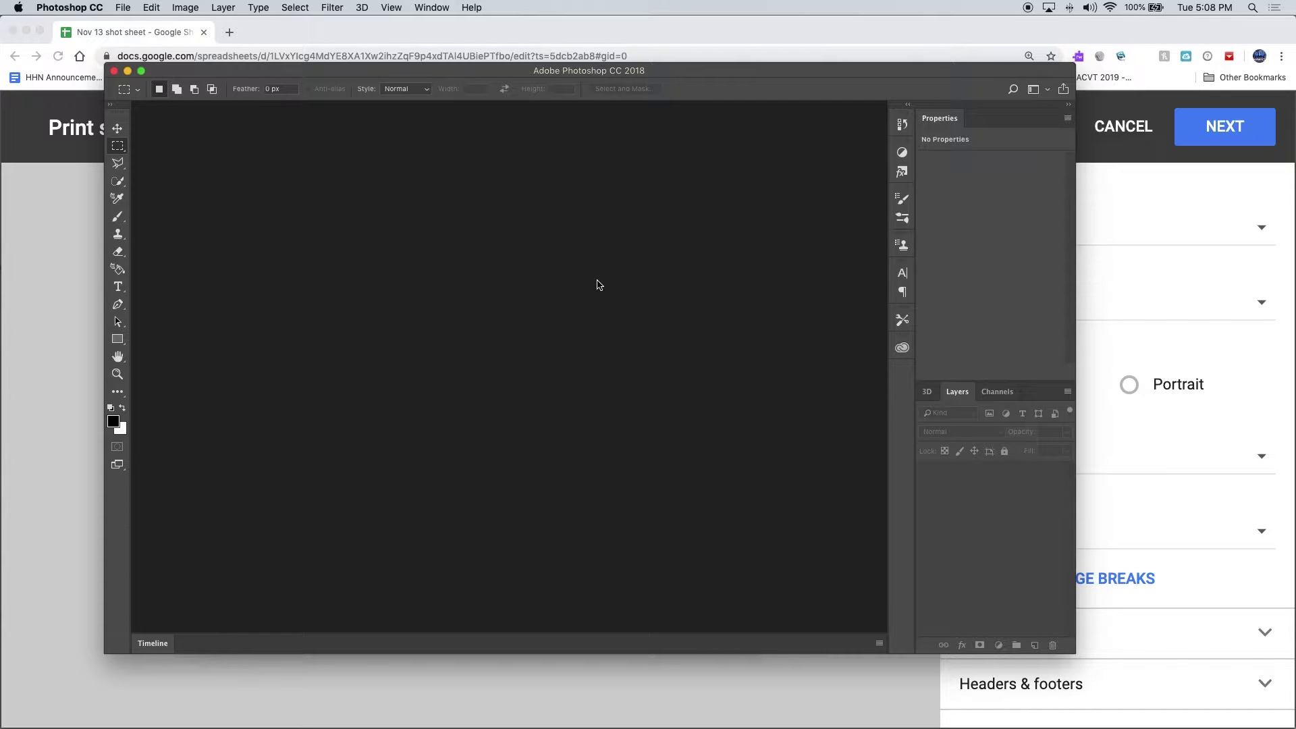
pyautogui.press('alt+super+h')
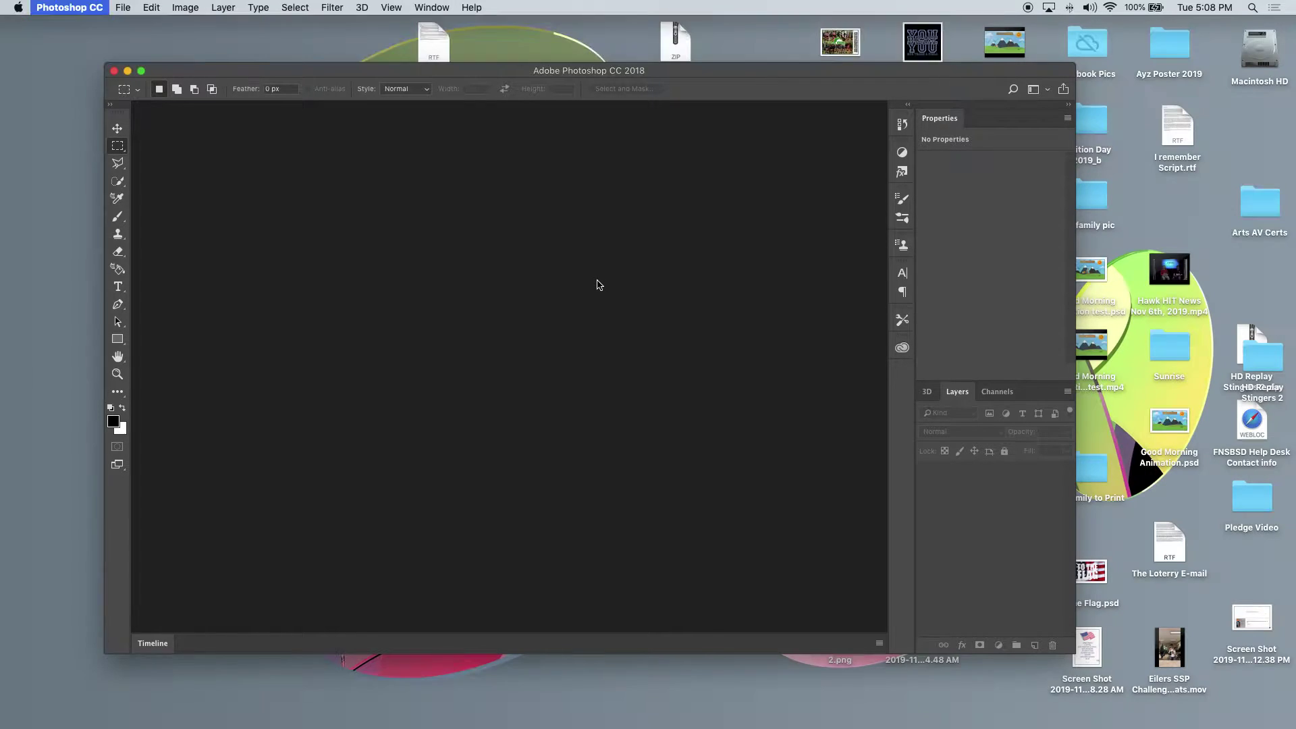
pyautogui.moveTo(689, 76)
pyautogui.mouseDown()
pyautogui.moveTo(662, 103)
pyautogui.moveTo(699, 64)
pyautogui.mouseUp()
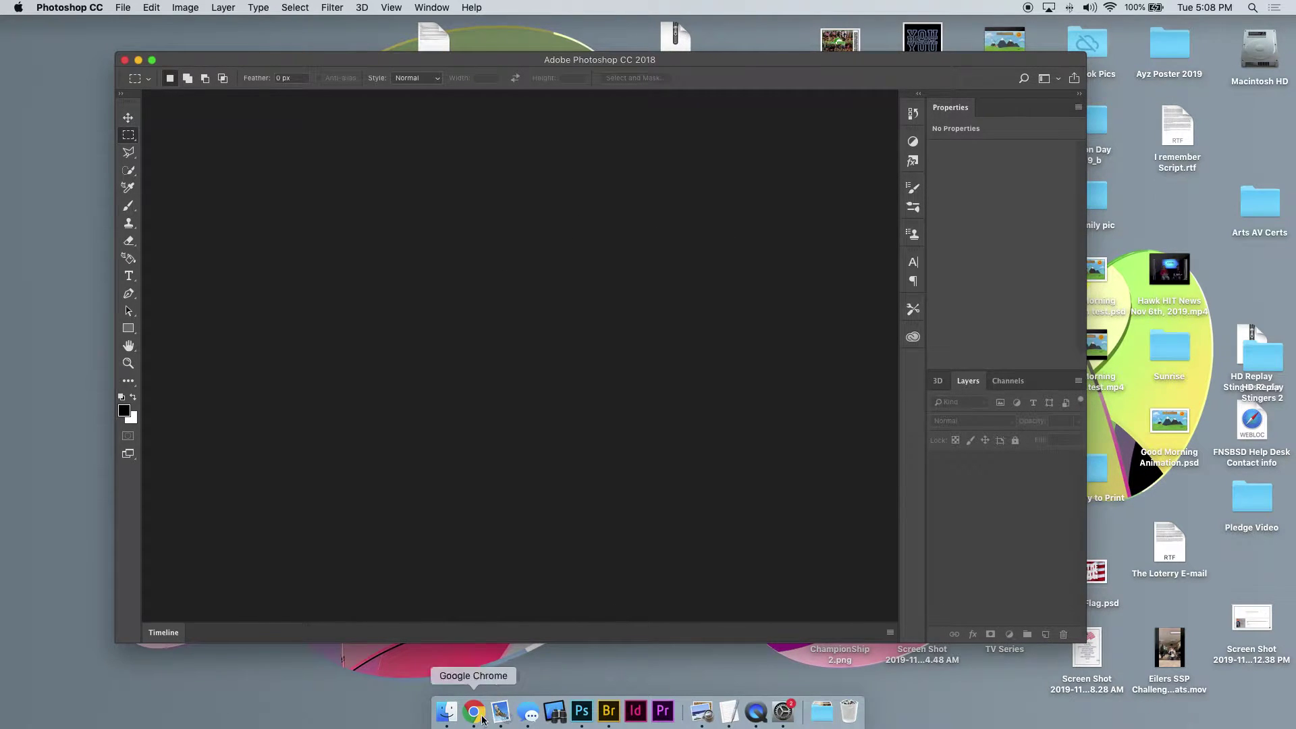
pyautogui.click(507, 716)
# Search Google for 'american flag' in a new Chrome tab and preview the waving flag photo.
pyautogui.press('super+t')
pyautogui.write('flag')
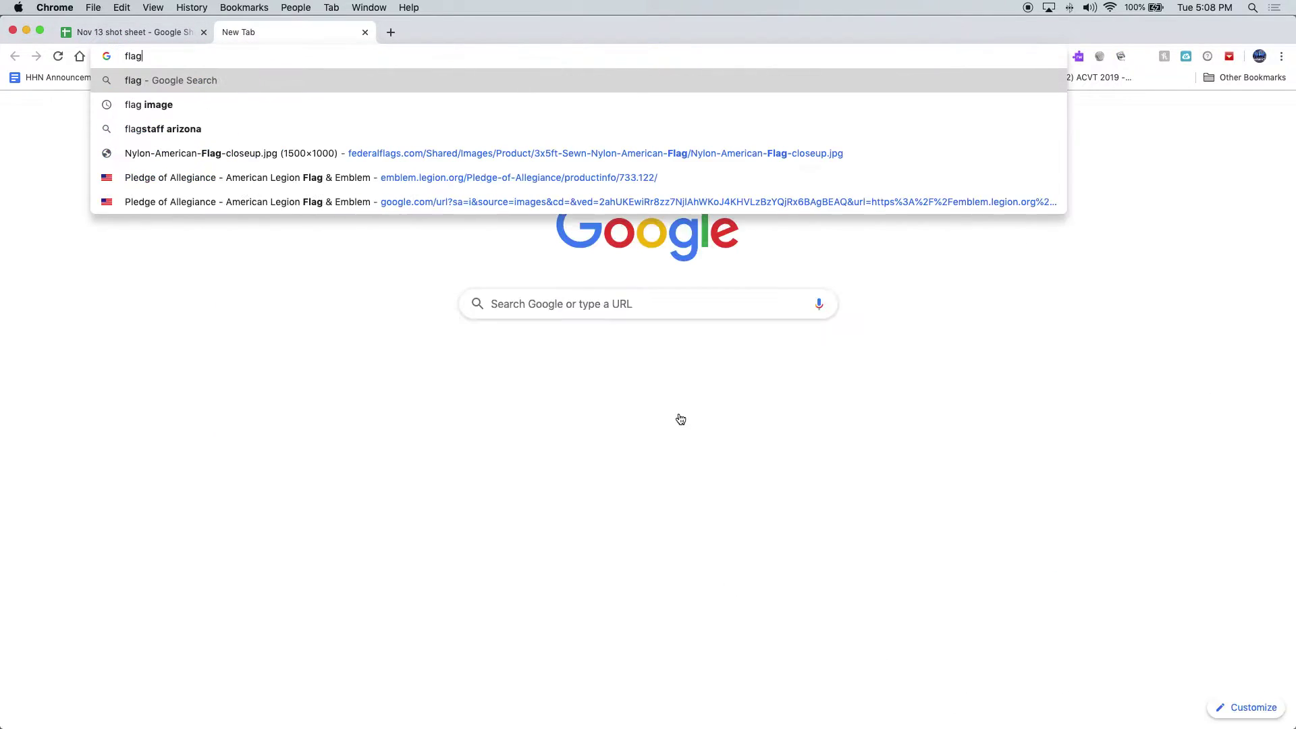
pyautogui.press('BackSpace')
pyautogui.press('BackSpace')
pyautogui.press('BackSpace')
pyautogui.press('BackSpace')
pyautogui.write('ameri')
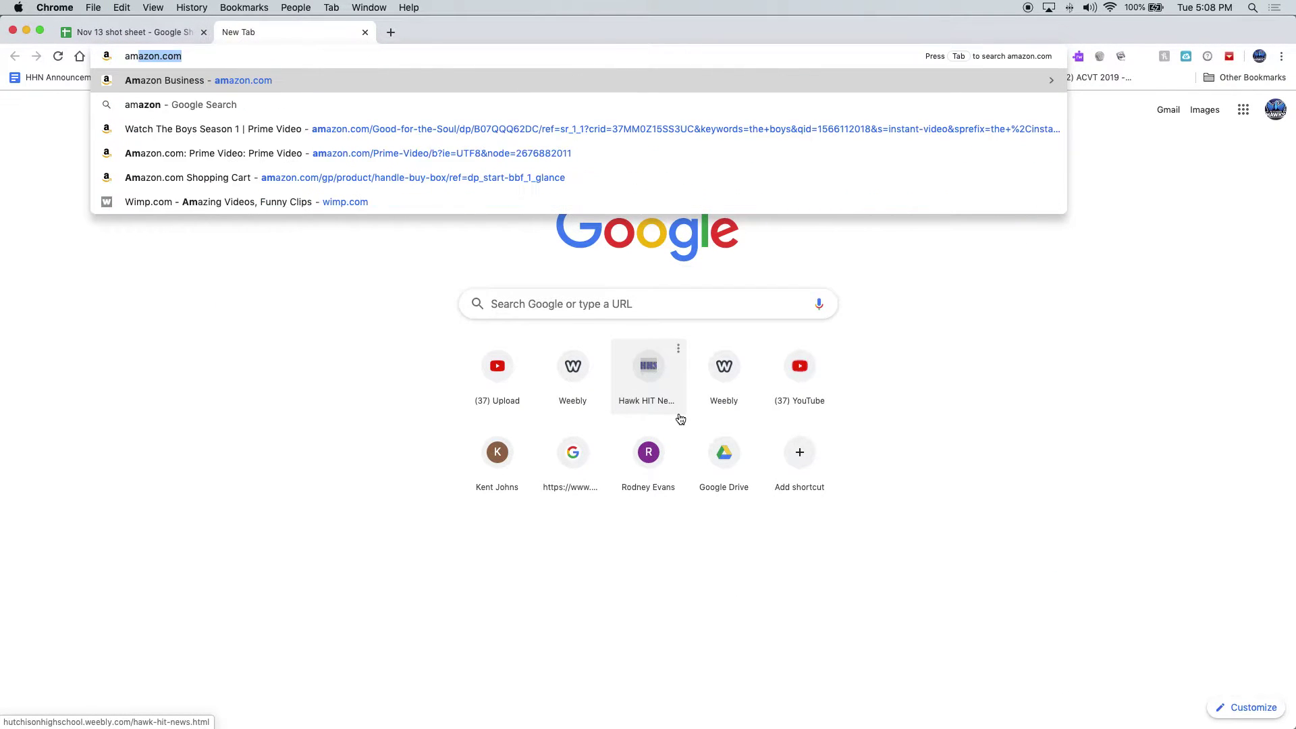
pyautogui.write('can flag')
pyautogui.press('Return')
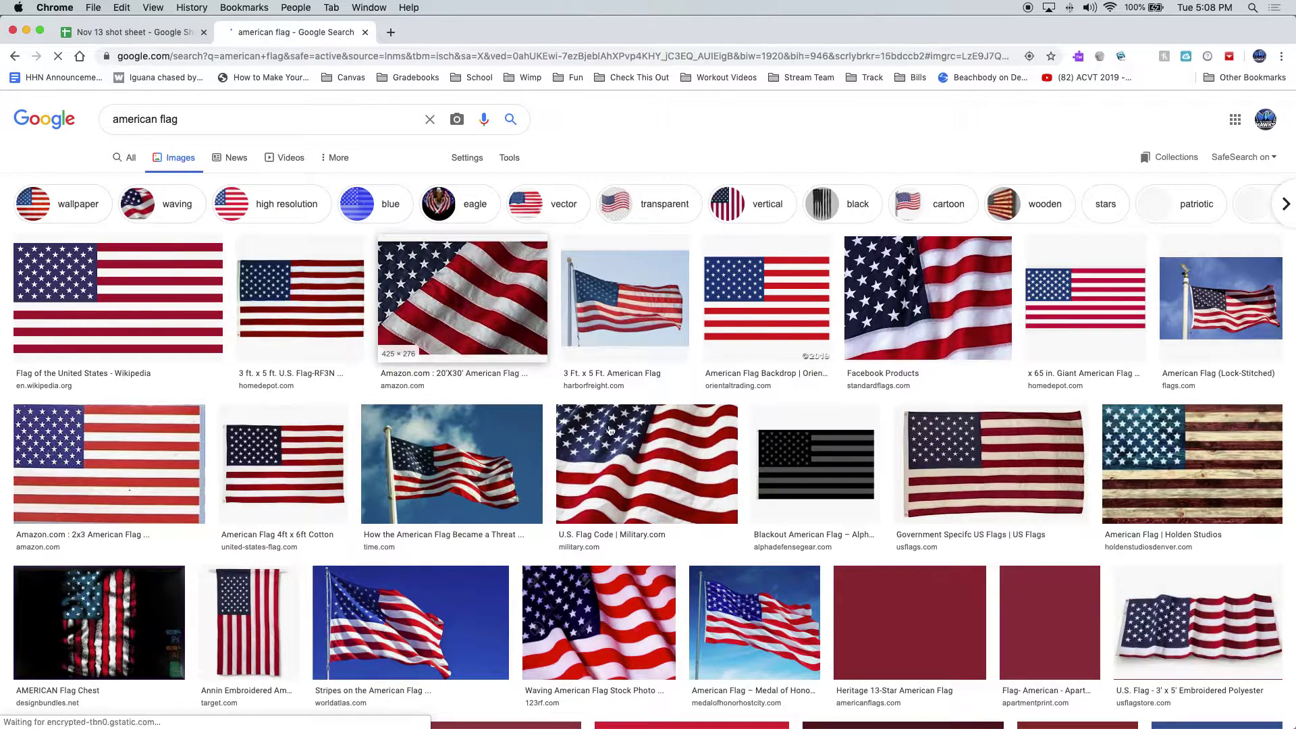
pyautogui.click(382, 311)
# Open the waving flag photo in Photoshop and add a white (ffffff) text layer on it.
pyautogui.moveTo(1005, 239); pyautogui.dragTo(575, 713)
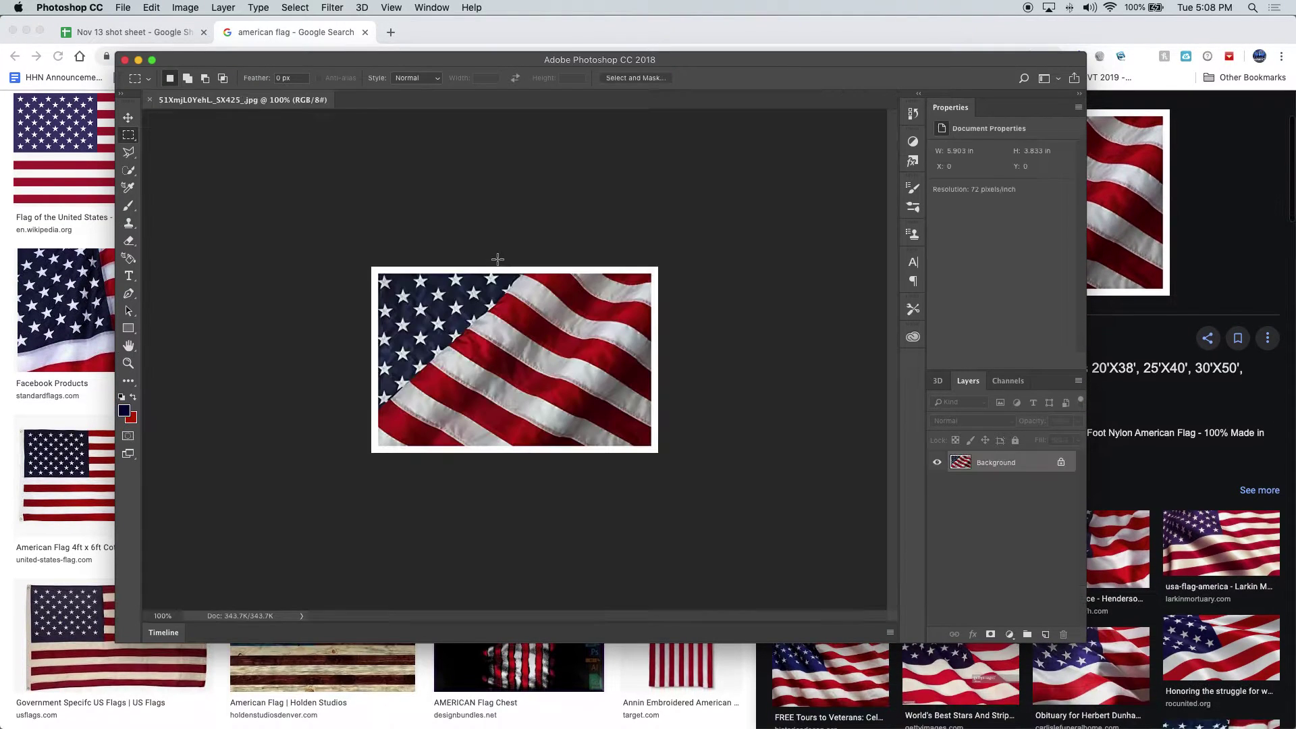
pyautogui.press('t')
pyautogui.click(465, 336)
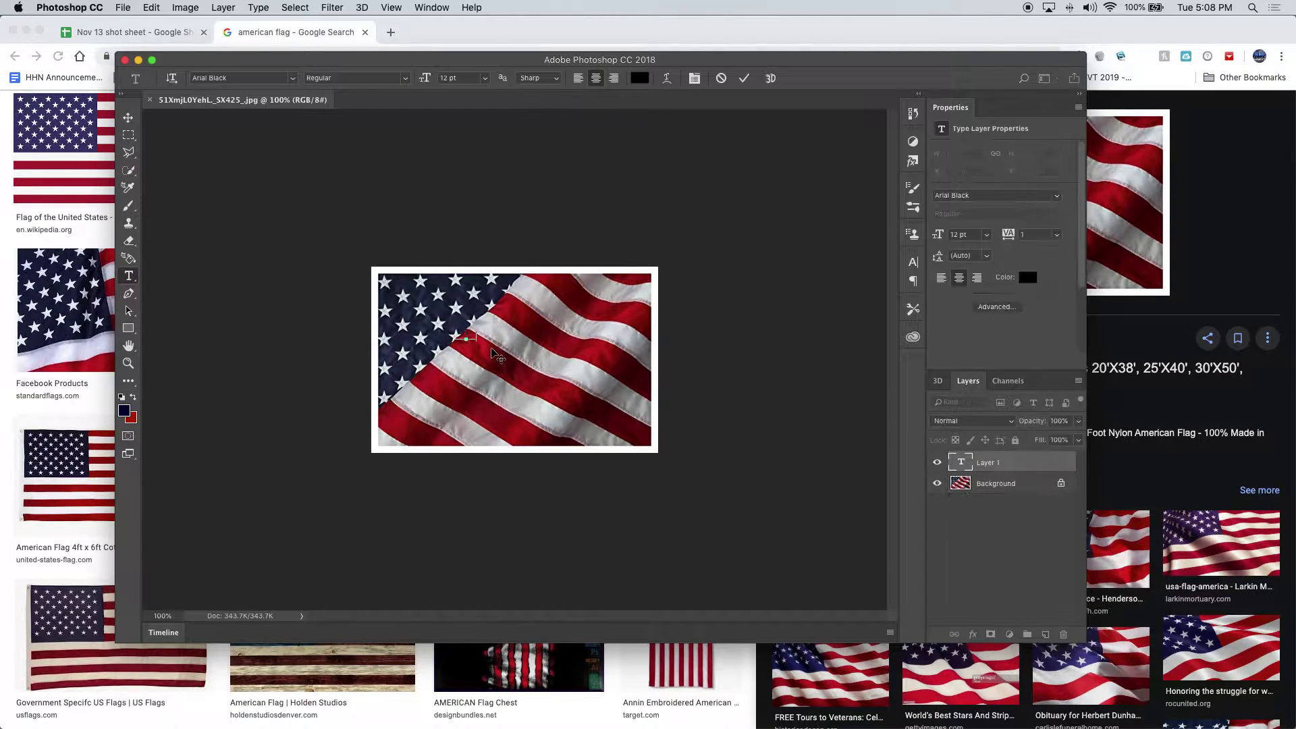
pyautogui.click(639, 78)
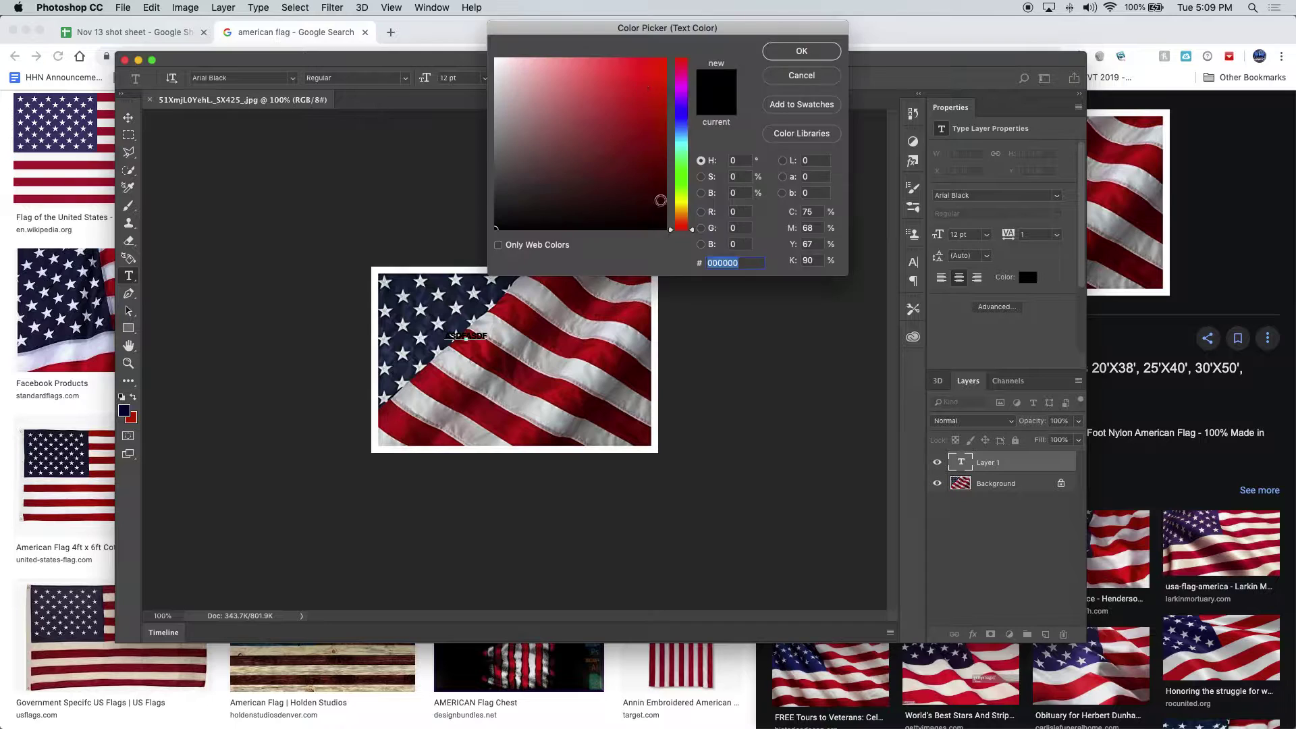
pyautogui.write('ffffff')
pyautogui.click(801, 51)
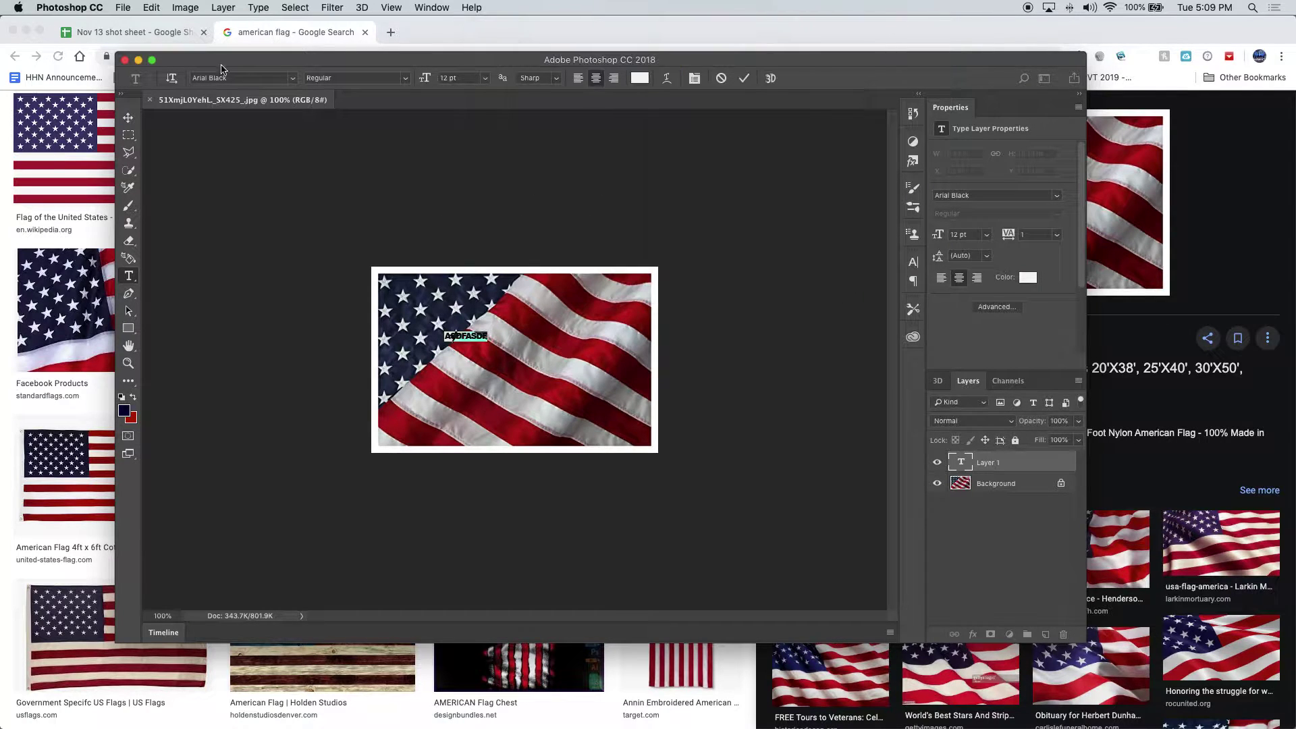
pyautogui.click(127, 117)
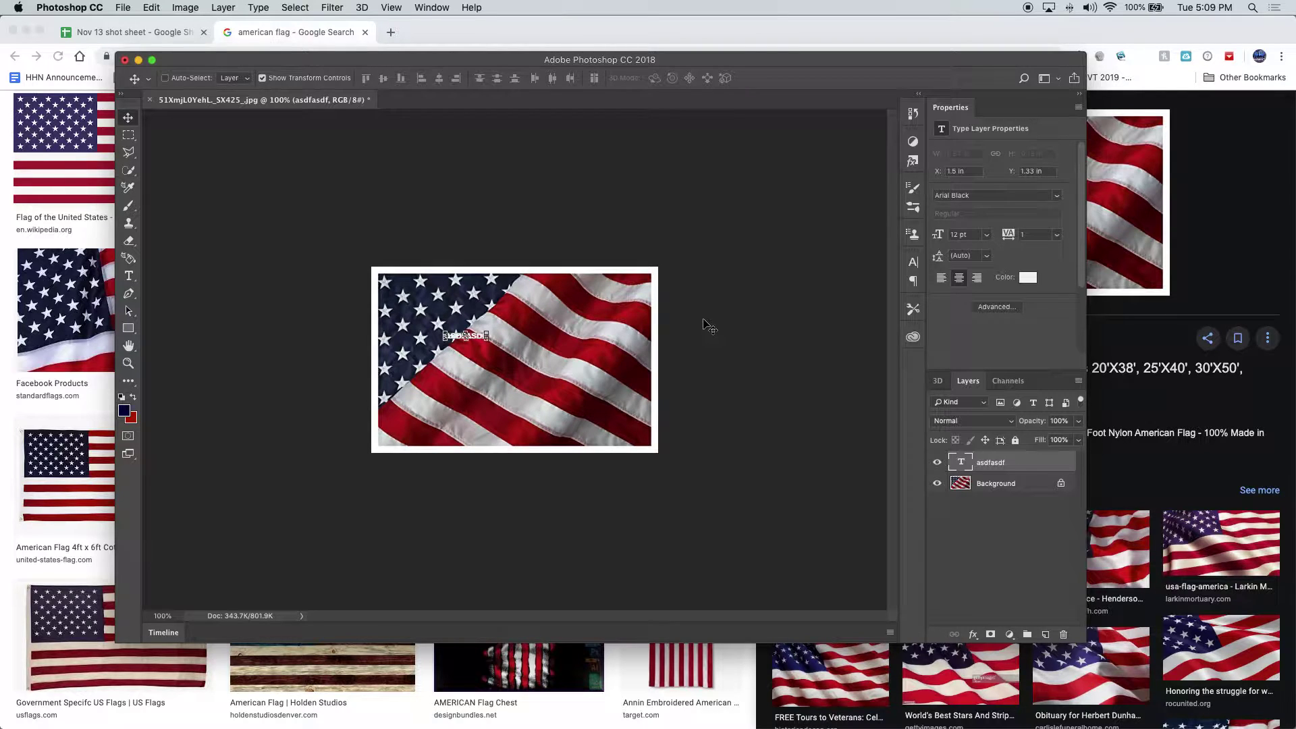
# Create a blank HDTV 1080p document from the Film & Video presets.
pyautogui.press('super+n')
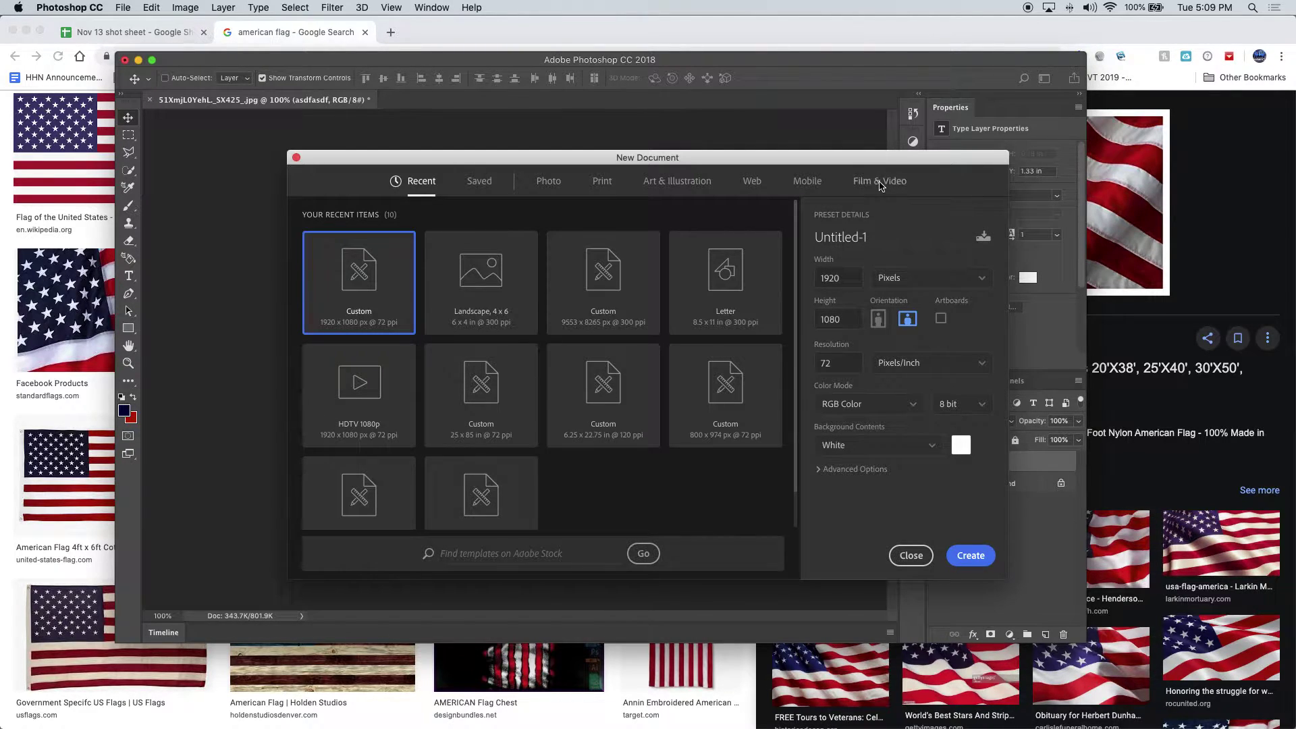
pyautogui.click(880, 182)
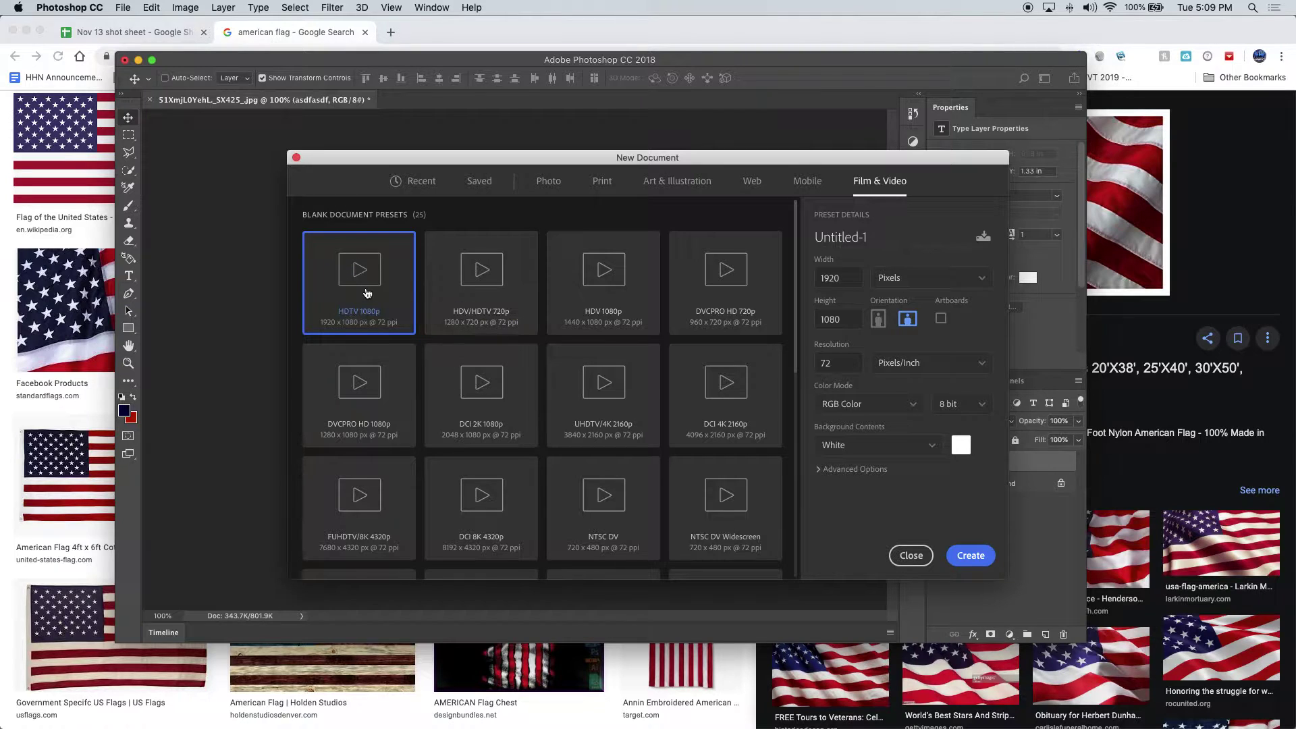
pyautogui.click(972, 556)
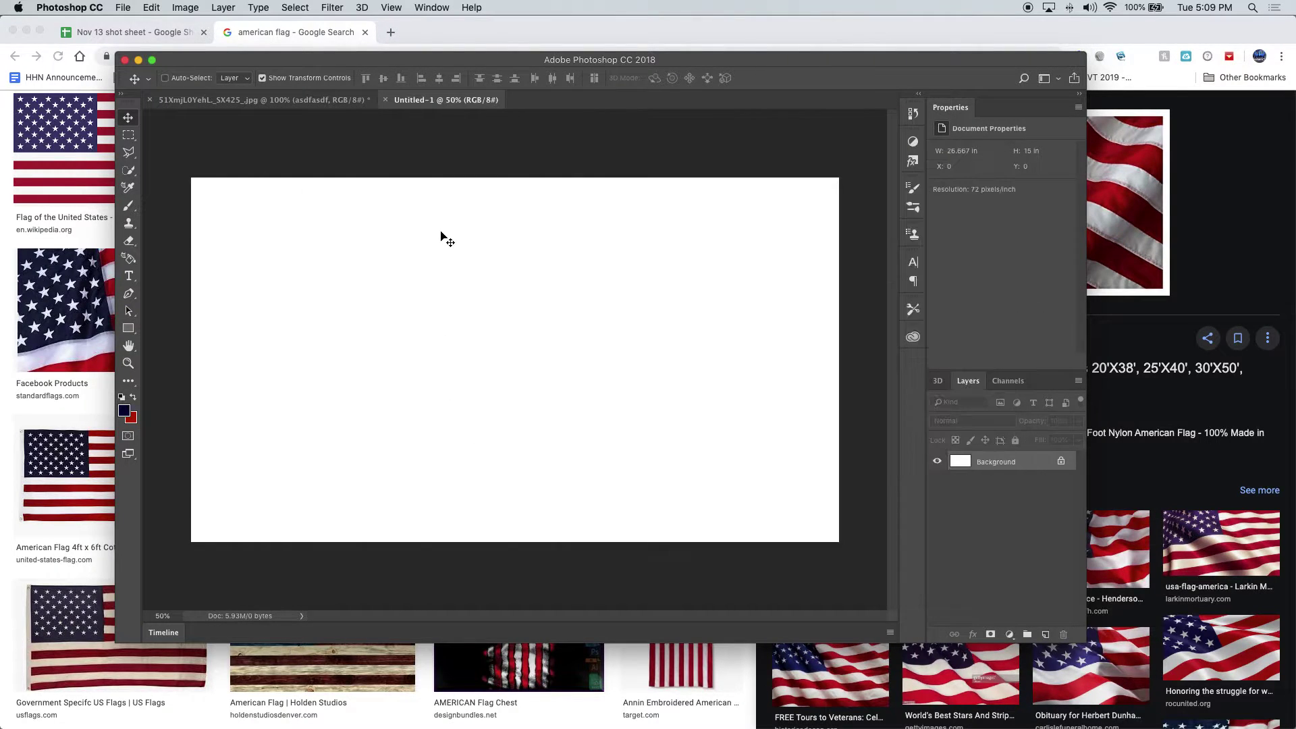
# Return to the flag photo and select its Background layer.
pyautogui.click(274, 101)
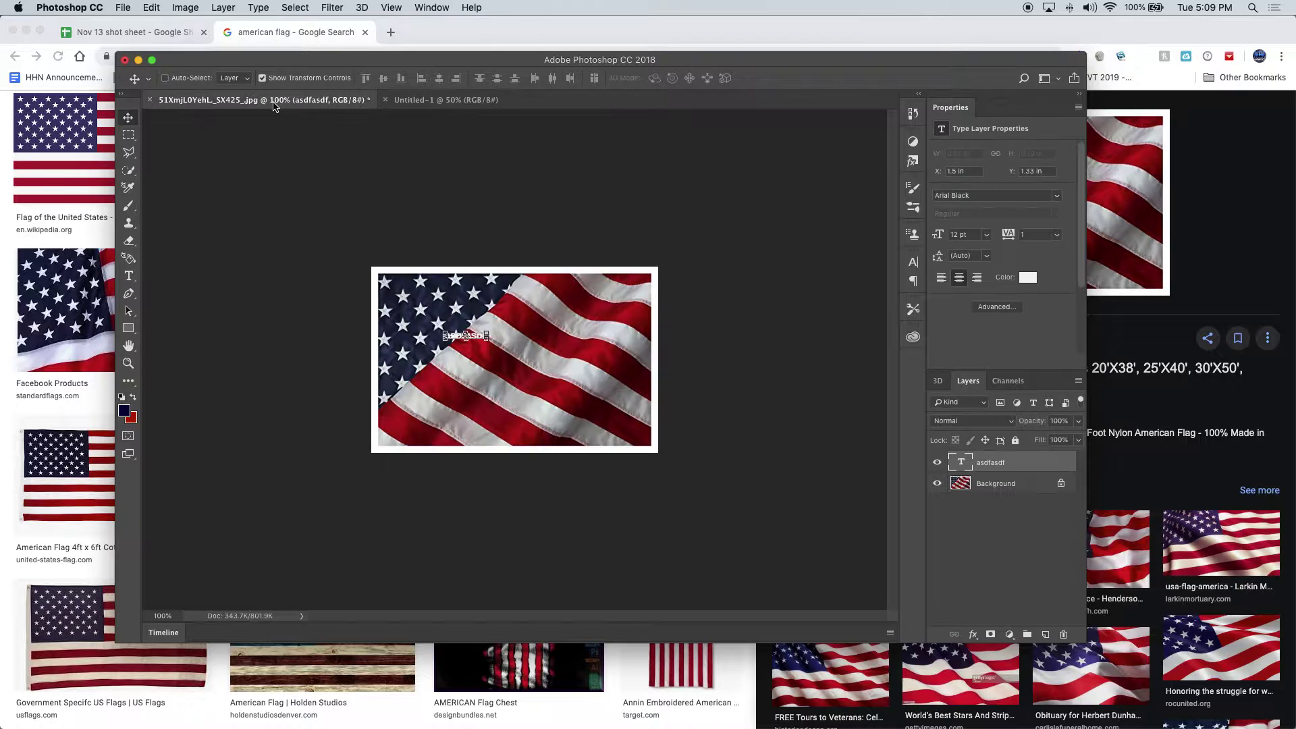
pyautogui.click(461, 101)
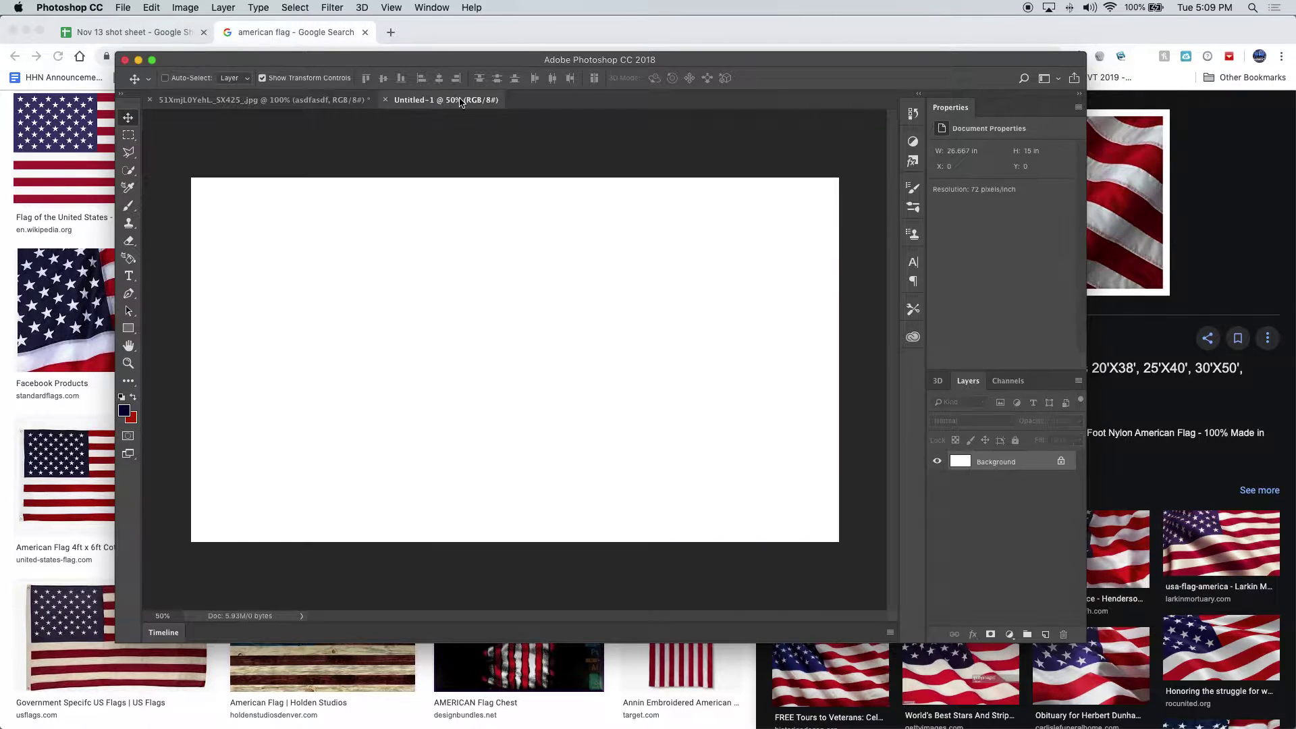
pyautogui.hotkey('ctrl', 'Tab')
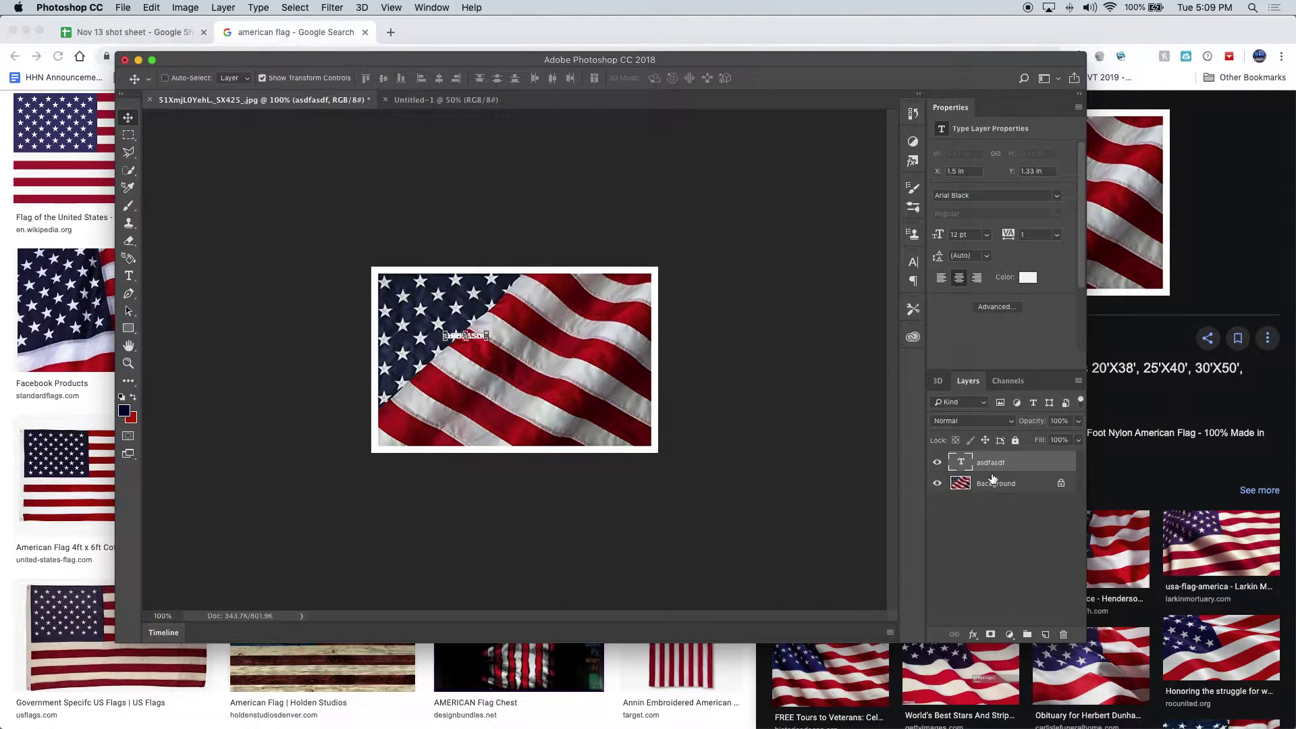
pyautogui.click(959, 478)
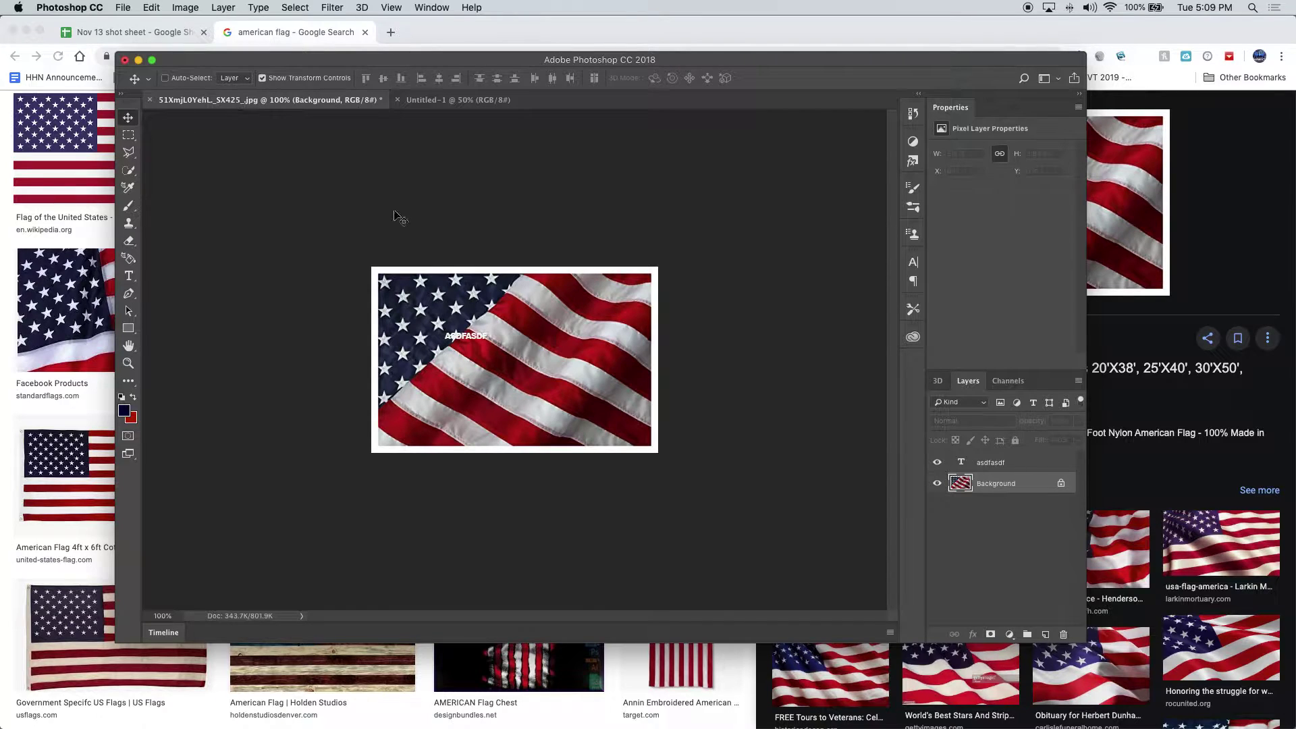
# Place the flag into Untitled-1 and save it as To The Flag.psd with maximized compatibility.
pyautogui.moveTo(577, 331); pyautogui.dragTo(496, 354)
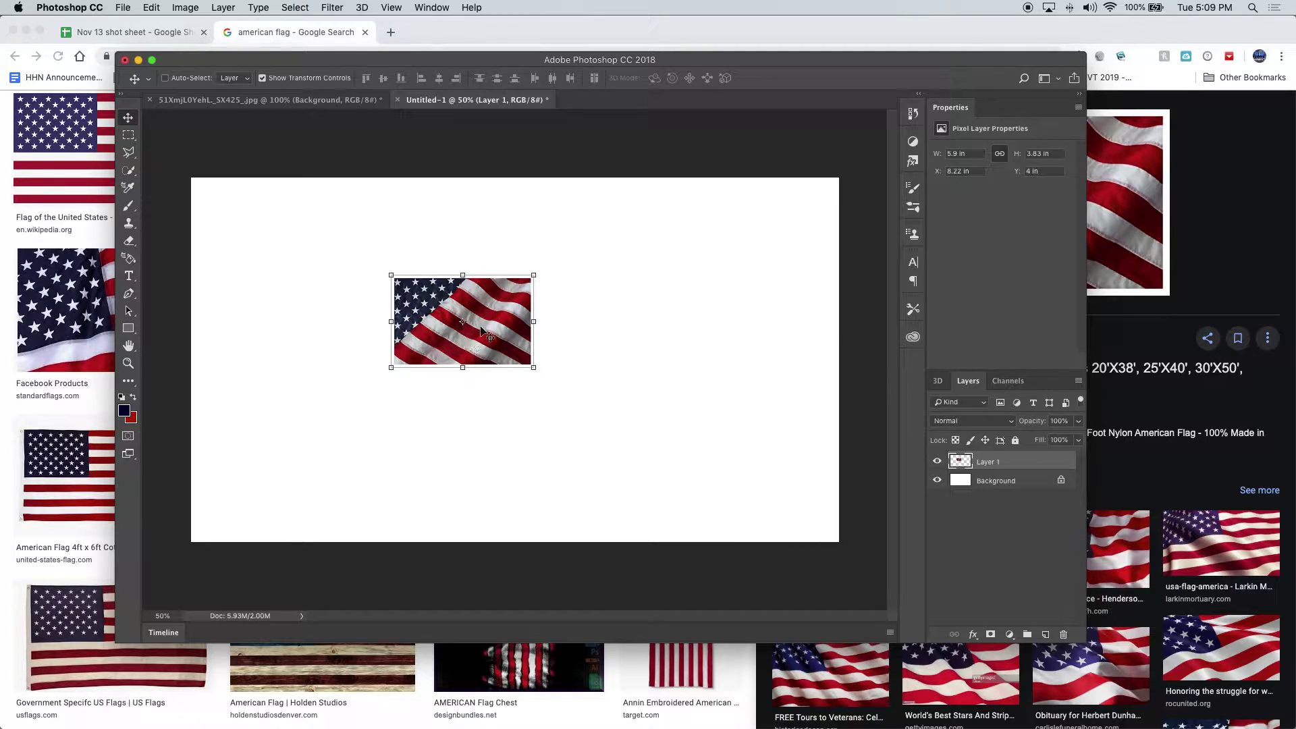
pyautogui.press('super+s')
pyautogui.write('To The Flag.psd')
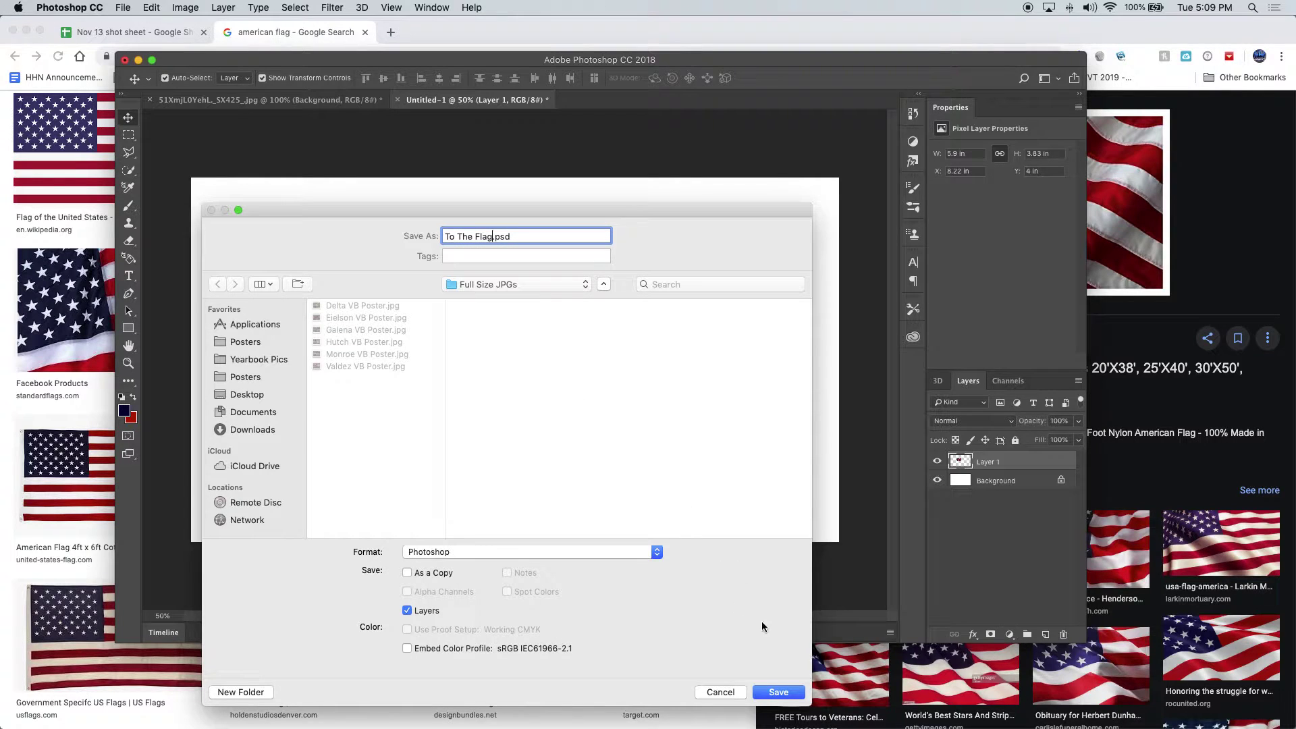
pyautogui.click(785, 694)
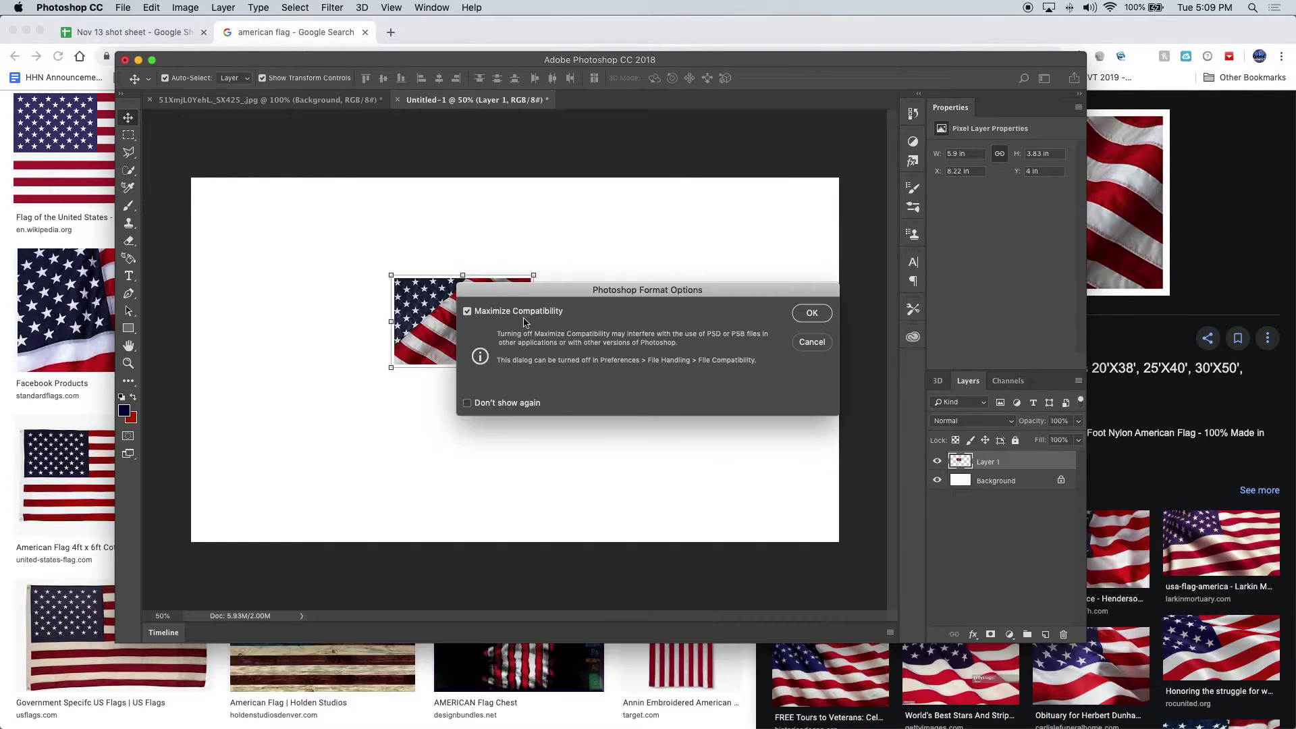
pyautogui.click(812, 314)
pyautogui.press('super+n')
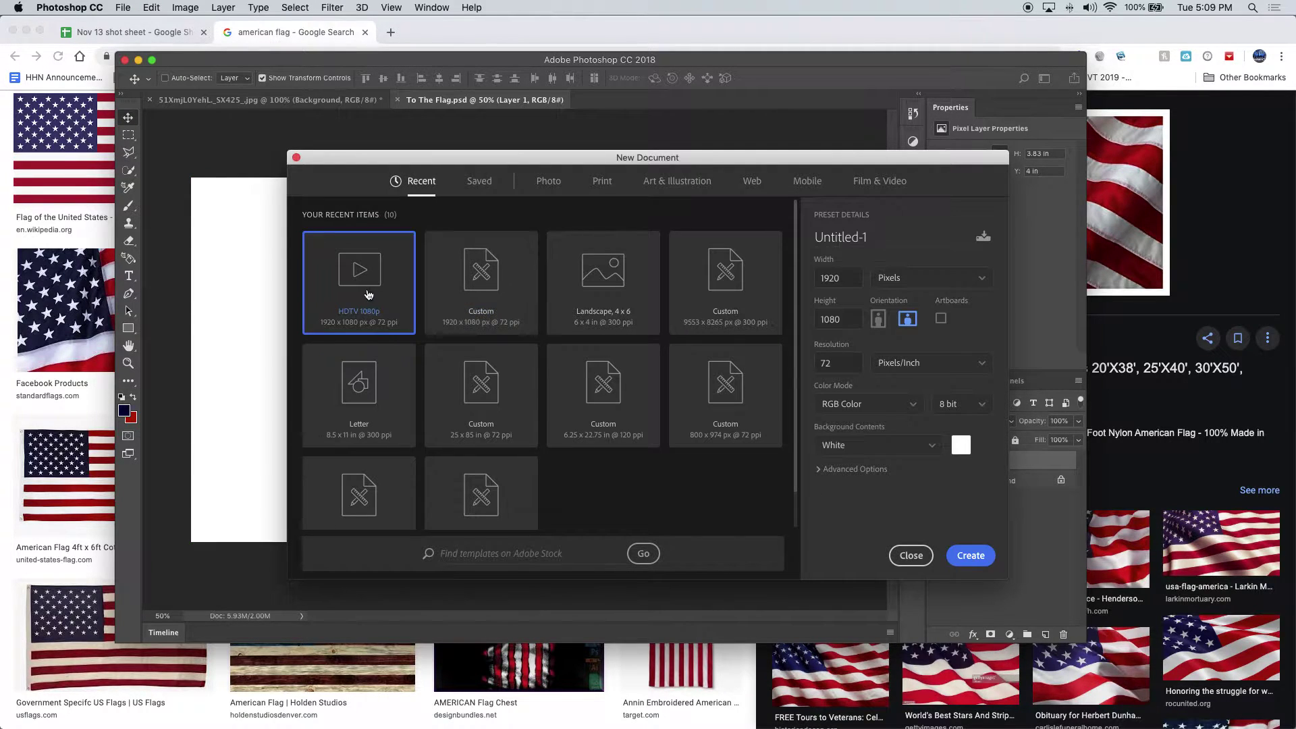
# Create a second HDTV 1080p document, save it as Under God.psd, and return to To The Flag.
pyautogui.click(358, 283)
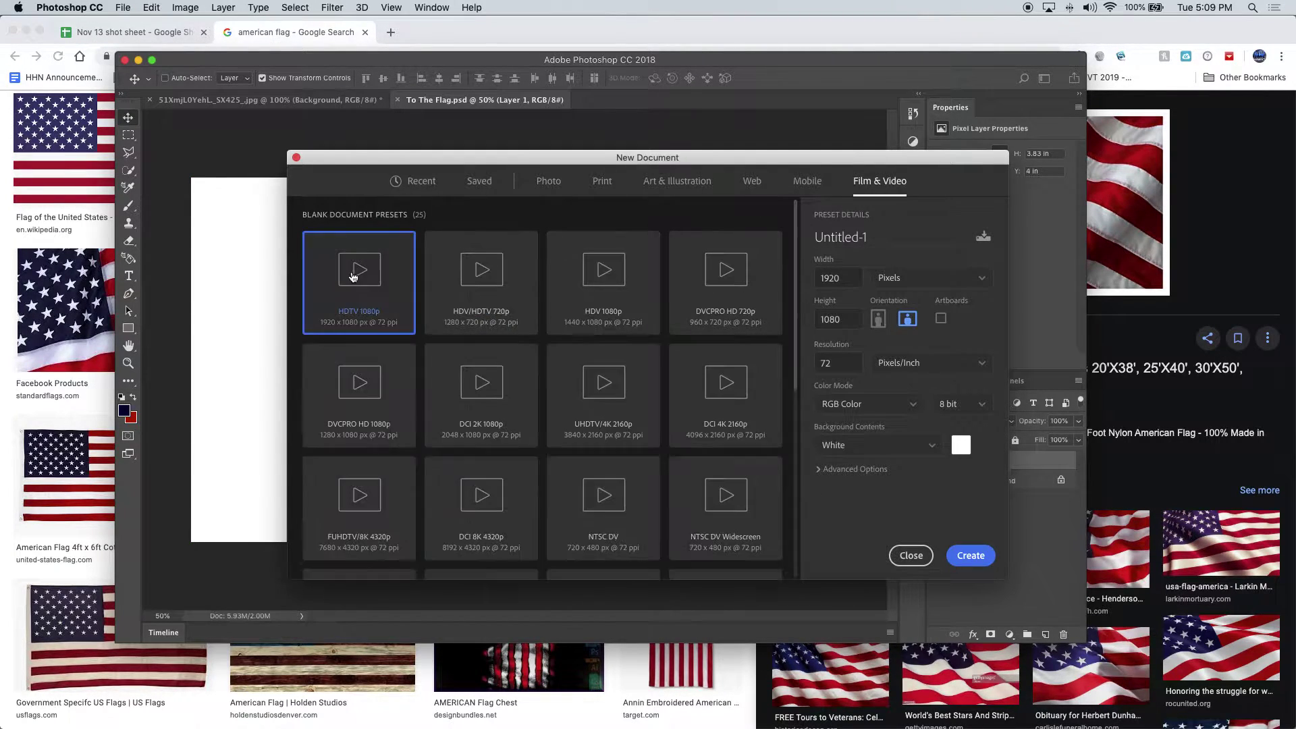
pyautogui.click(969, 555)
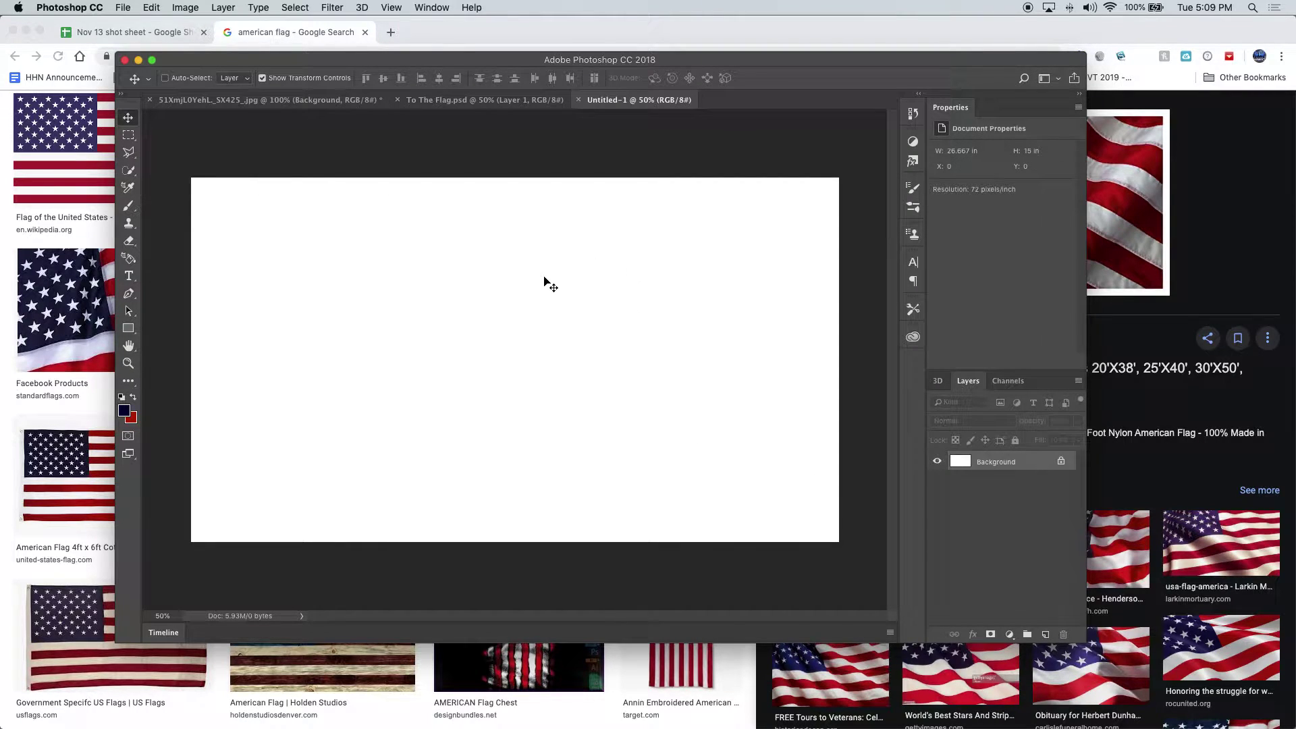
pyautogui.press('super+s')
pyautogui.write('Yb')
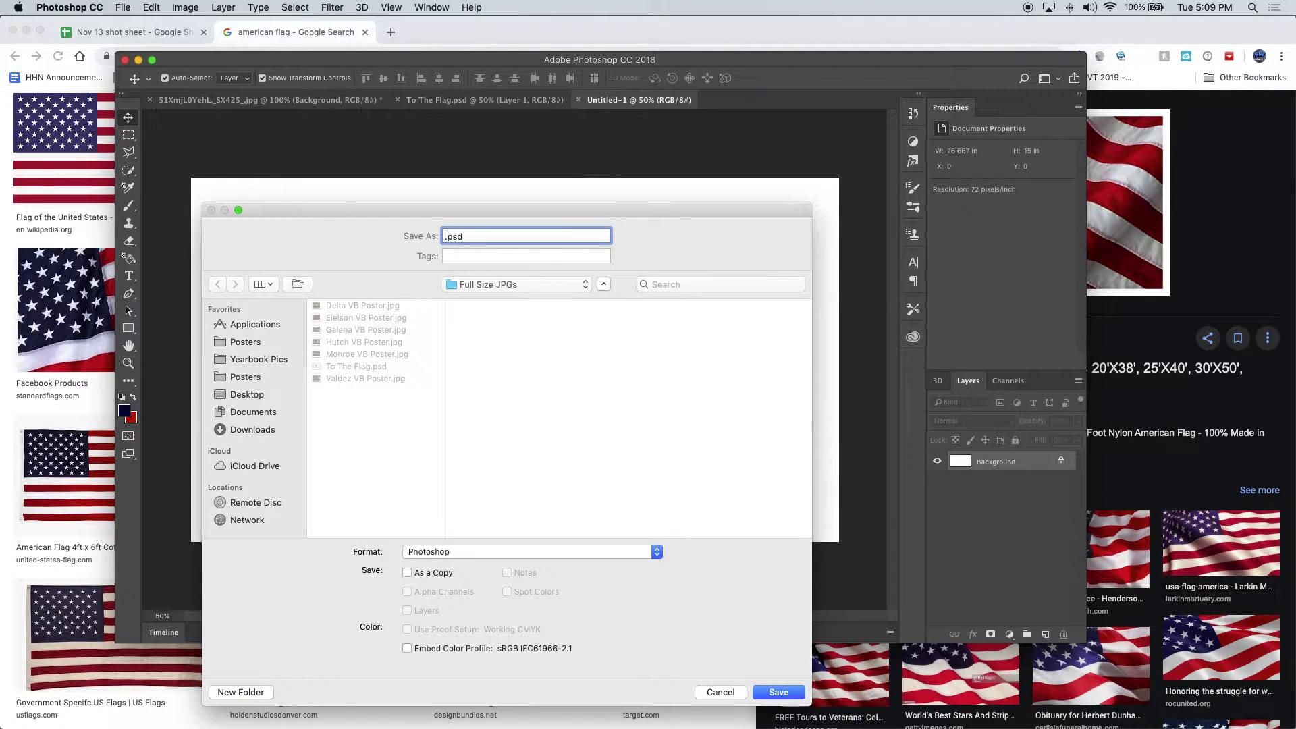
pyautogui.write('der God')
pyautogui.press('Return')
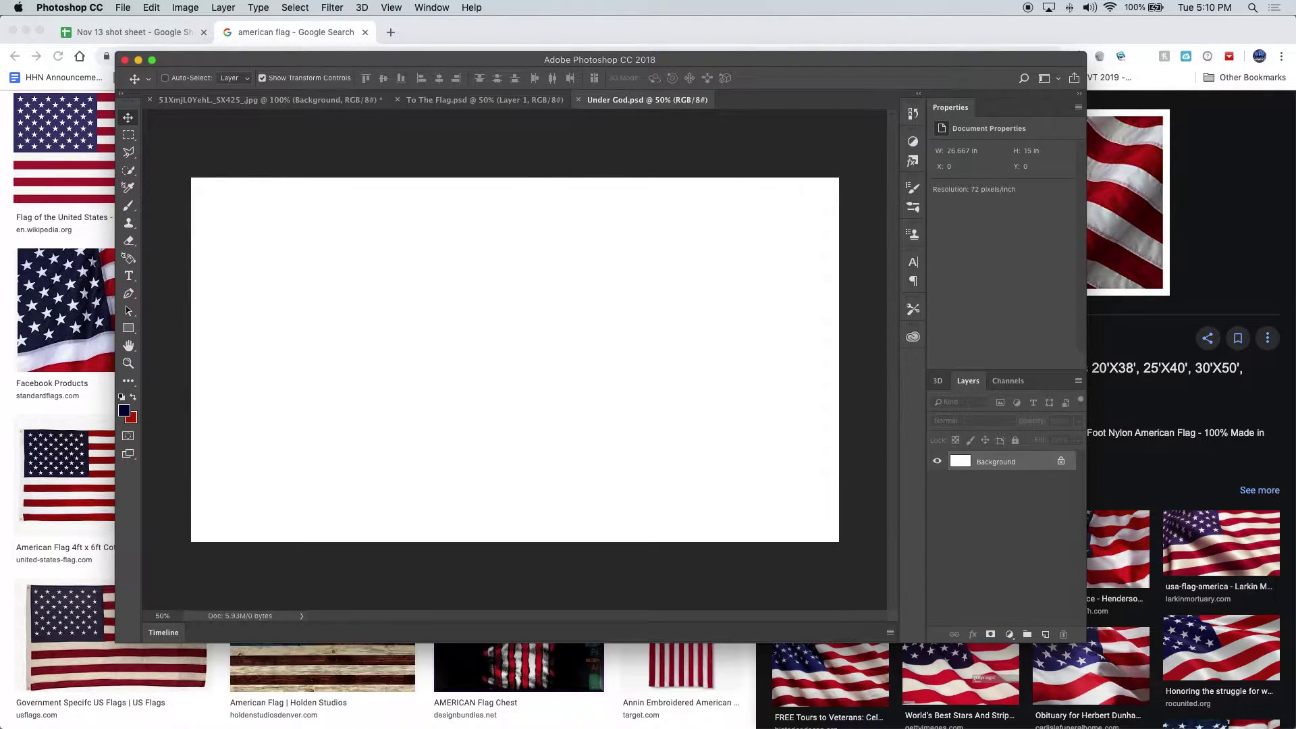
pyautogui.click(533, 99)
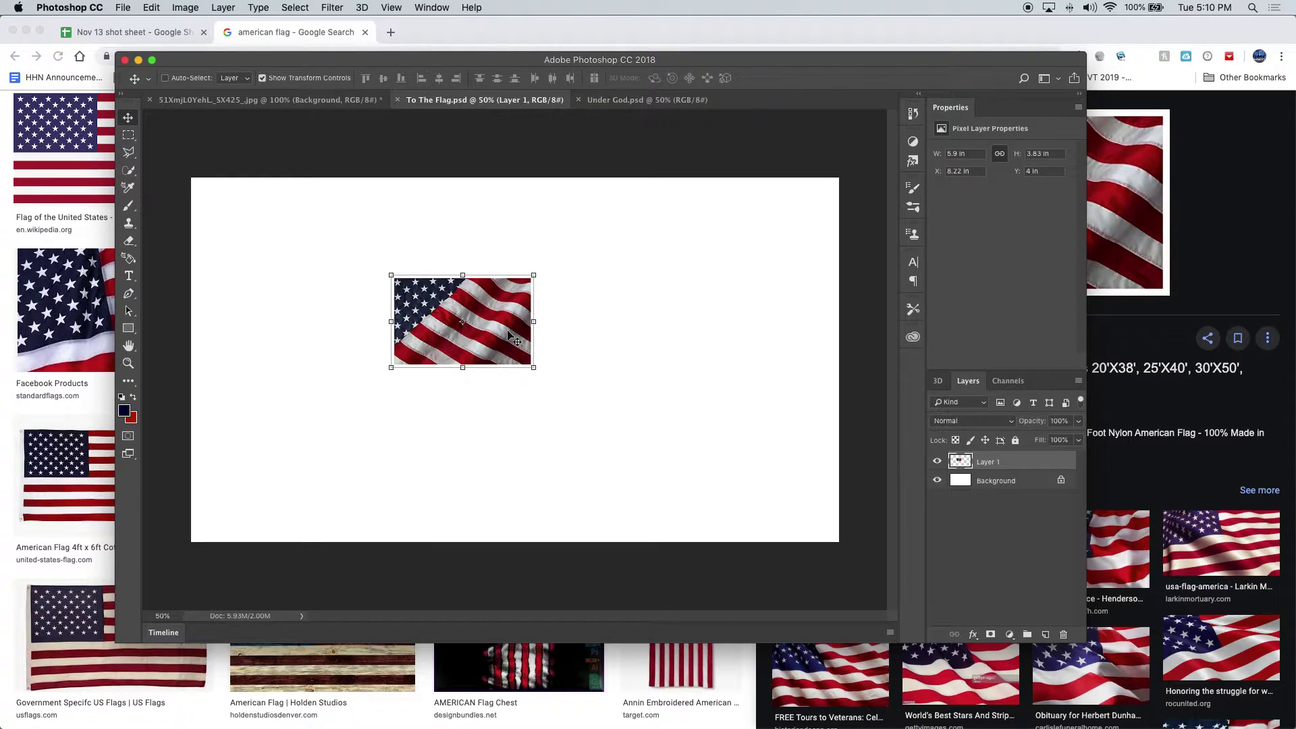
# Move the flag layer to the top-left and scale it up past all canvas edges.
pyautogui.moveTo(508, 330); pyautogui.dragTo(290, 217)
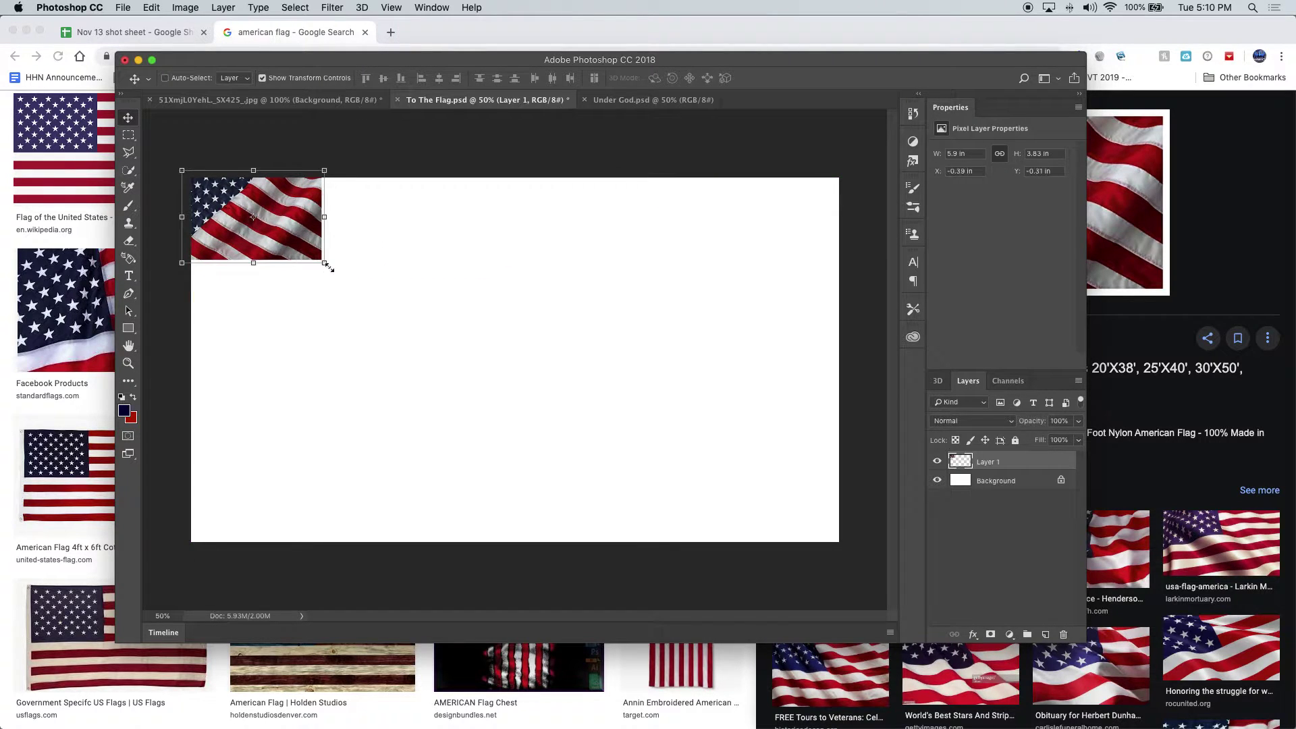
pyautogui.moveTo(325, 263); pyautogui.dragTo(889, 584)
pyautogui.press('Return')
pyautogui.moveTo(703, 451); pyautogui.dragTo(693, 413)
pyautogui.moveTo(854, 569); pyautogui.dragTo(860, 574)
pyautogui.press('Return')
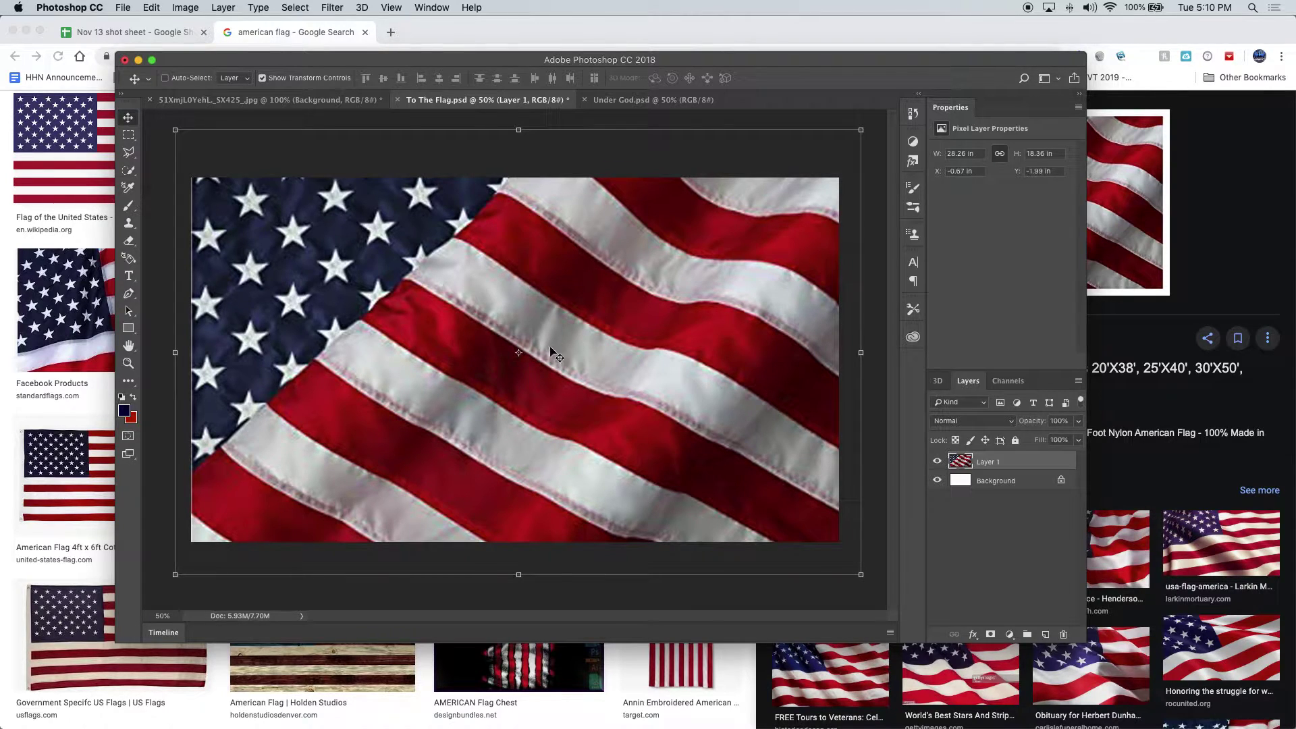
# Add a 'TO' text layer and scale it up to a huge size.
pyautogui.press('t')
pyautogui.click(376, 283)
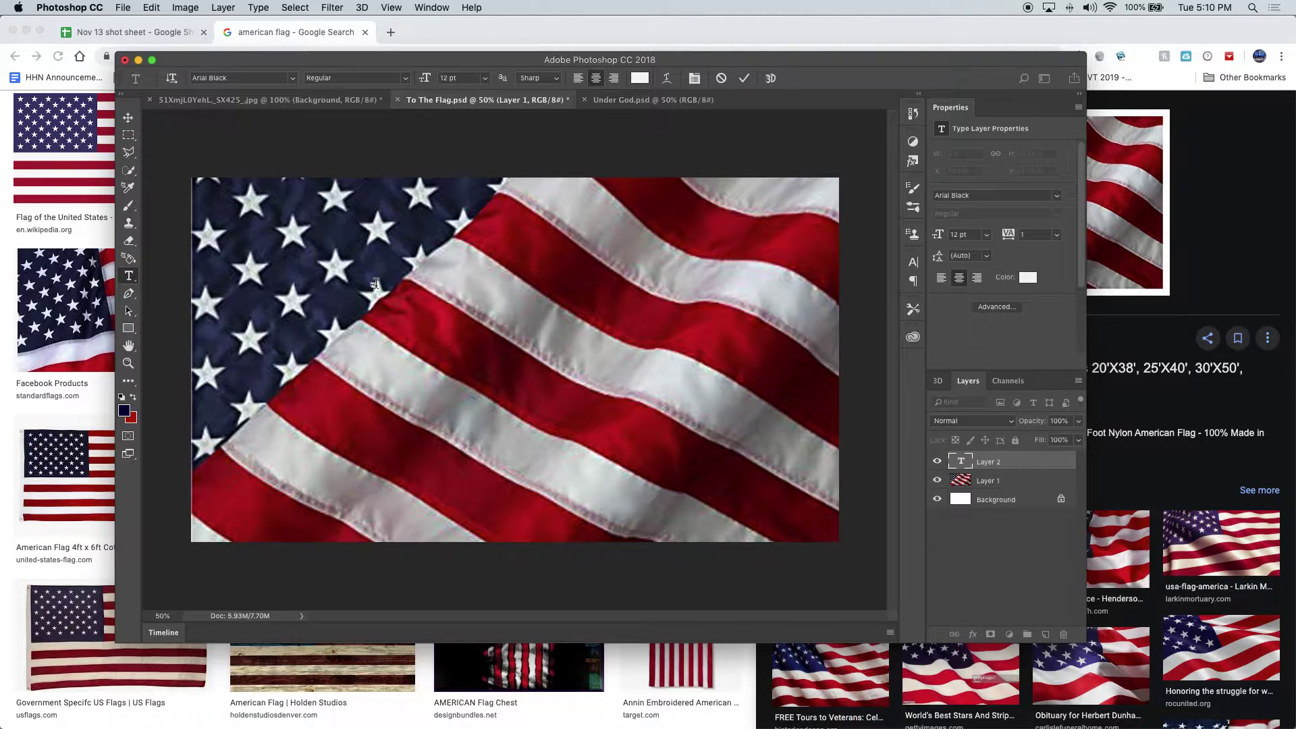
pyautogui.click(128, 117)
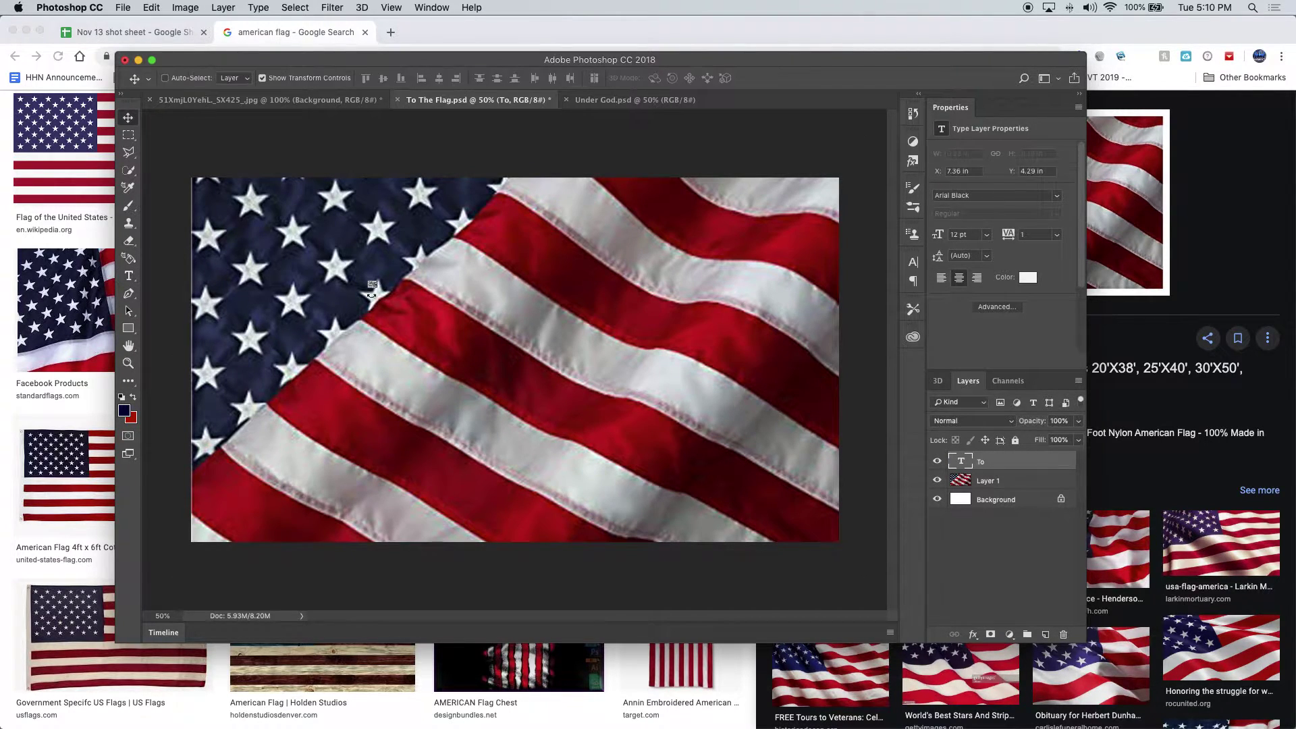
pyautogui.moveTo(373, 285); pyautogui.dragTo(571, 408)
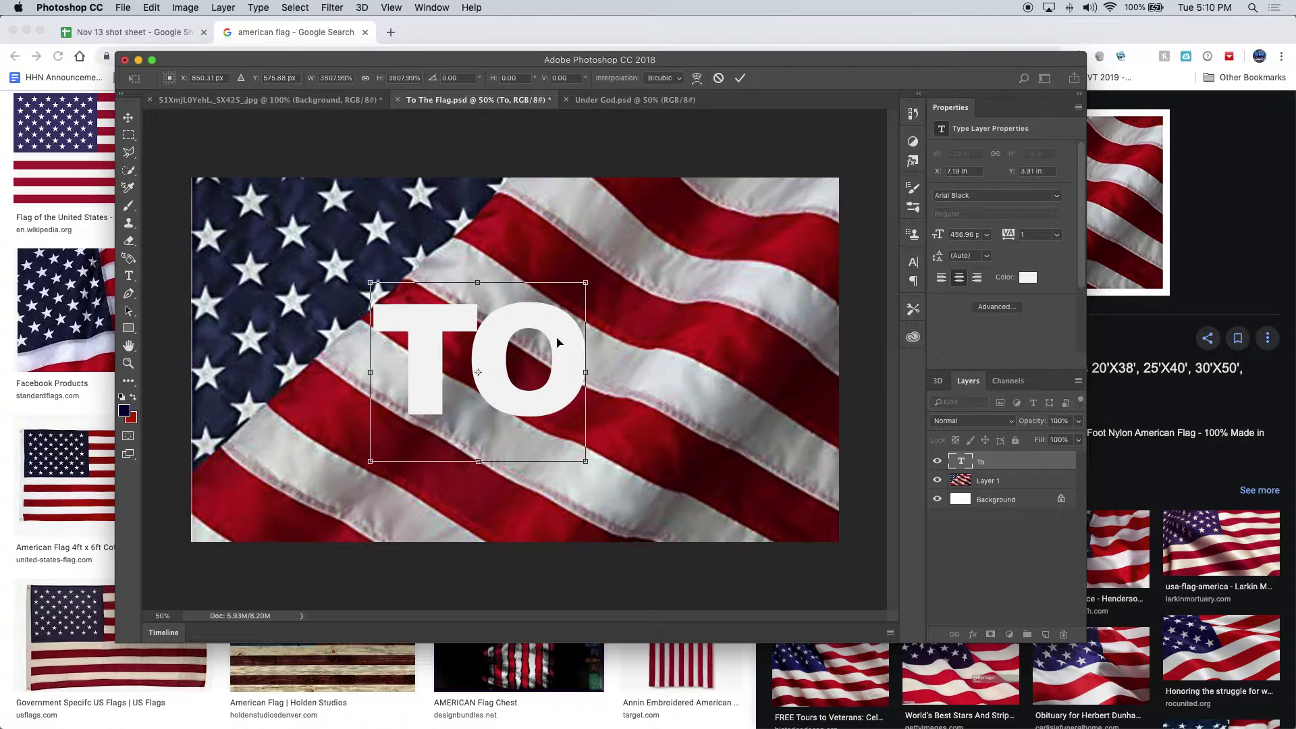
pyautogui.press('Return')
# Duplicate TO below, retype the copy as 'FLAG', and align it beneath TO.
pyautogui.moveTo(557, 337); pyautogui.dragTo(529, 406)
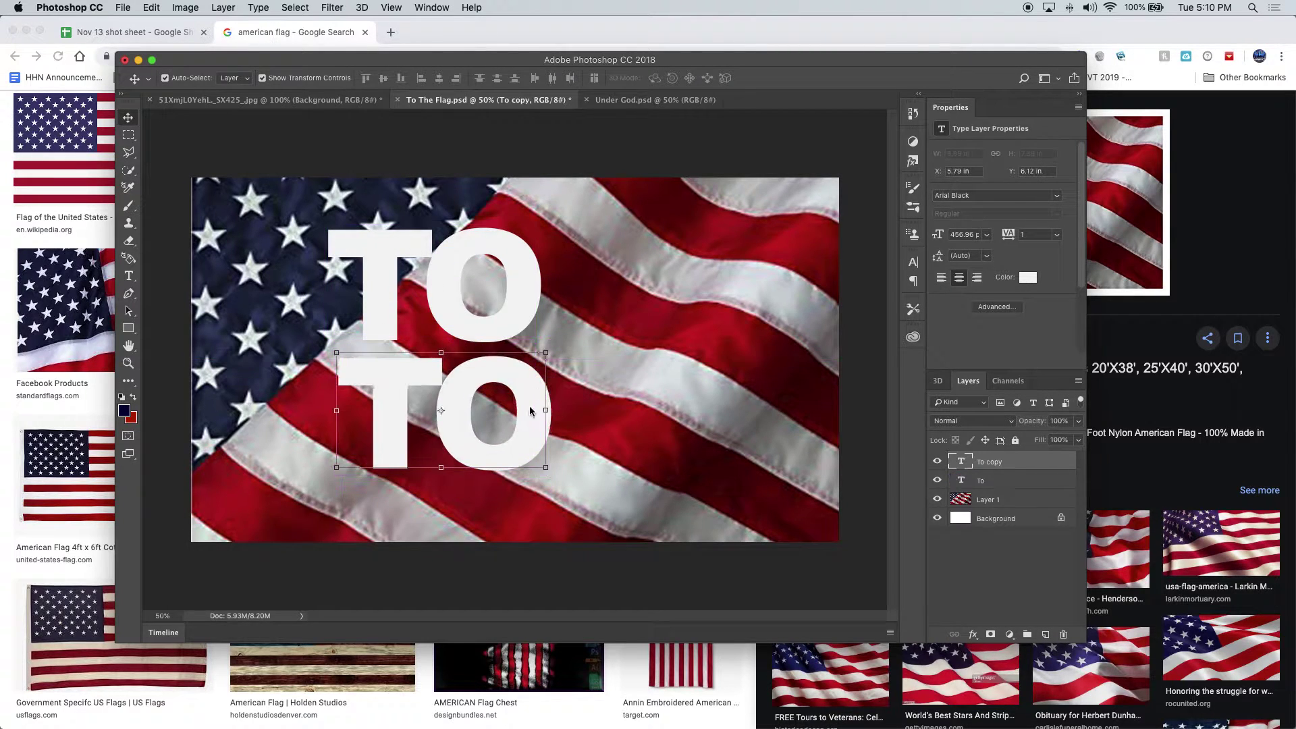
pyautogui.press('t')
pyautogui.doubleClick(520, 408)
pyautogui.write('FLAG')
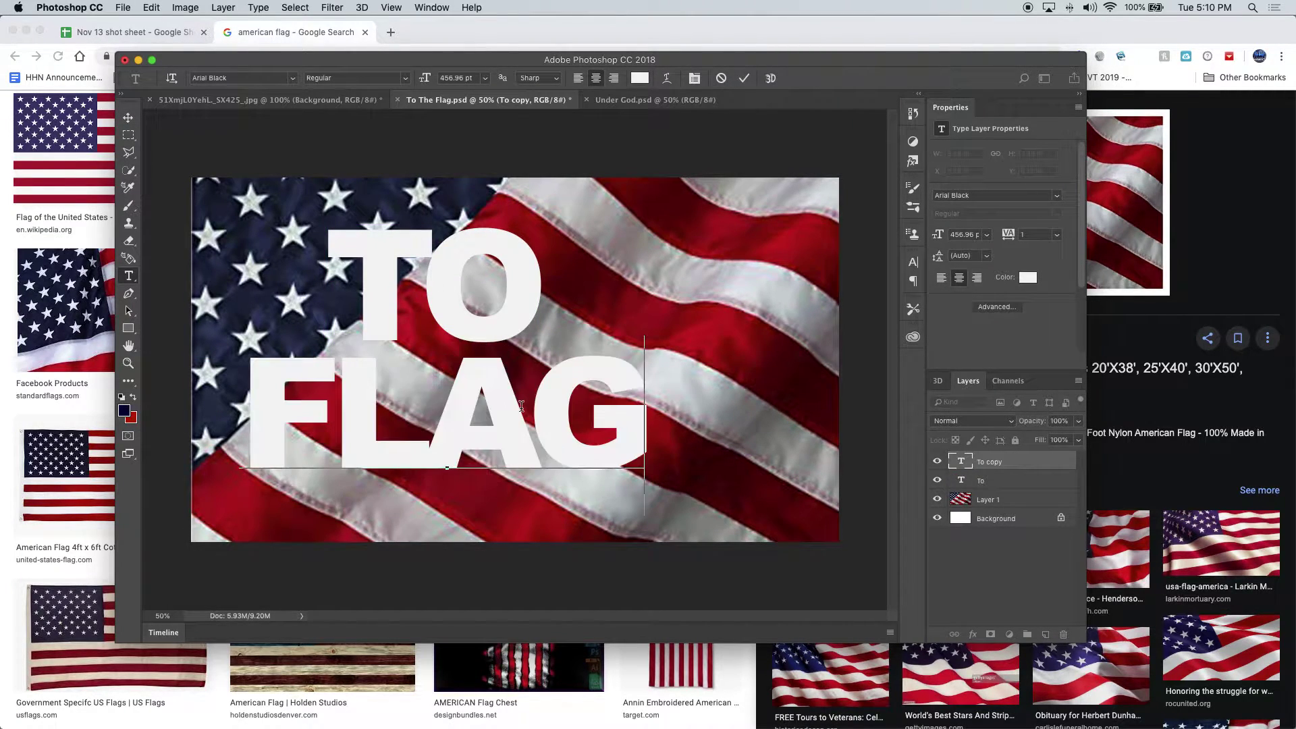
pyautogui.click(127, 117)
pyautogui.moveTo(493, 398); pyautogui.dragTo(594, 394)
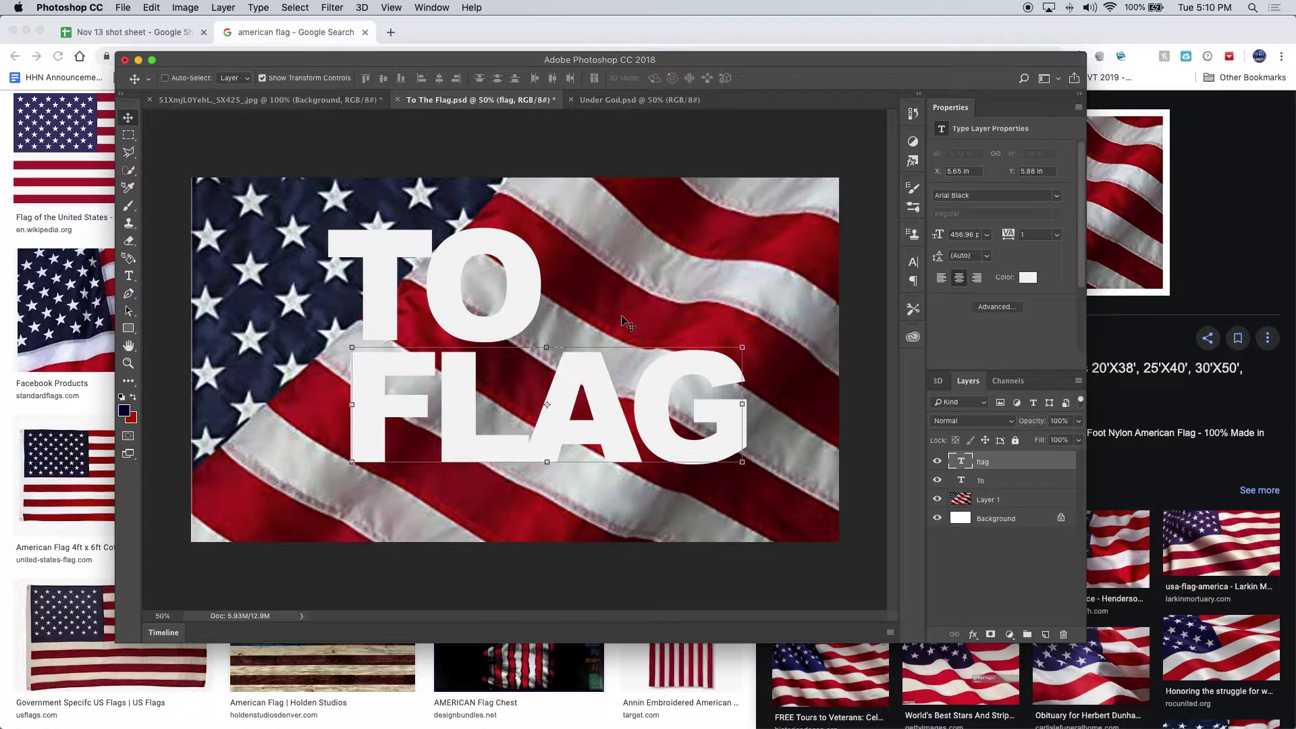
# Duplicate FLAG upward and retype the copy as 'THE'.
pyautogui.moveTo(591, 388); pyautogui.dragTo(635, 266)
pyautogui.doubleClick(635, 269)
pyautogui.write('the')
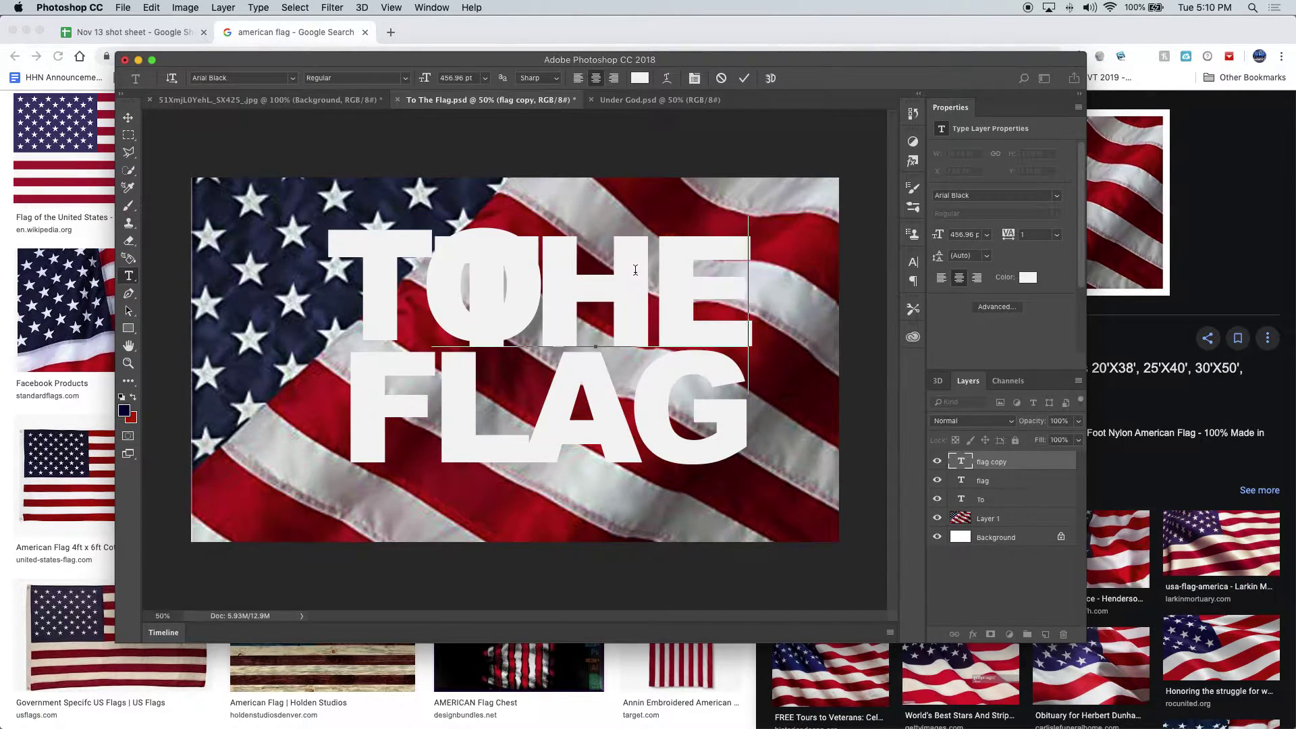
pyautogui.hotkey('ctrl', 'Return')
pyautogui.press('v')
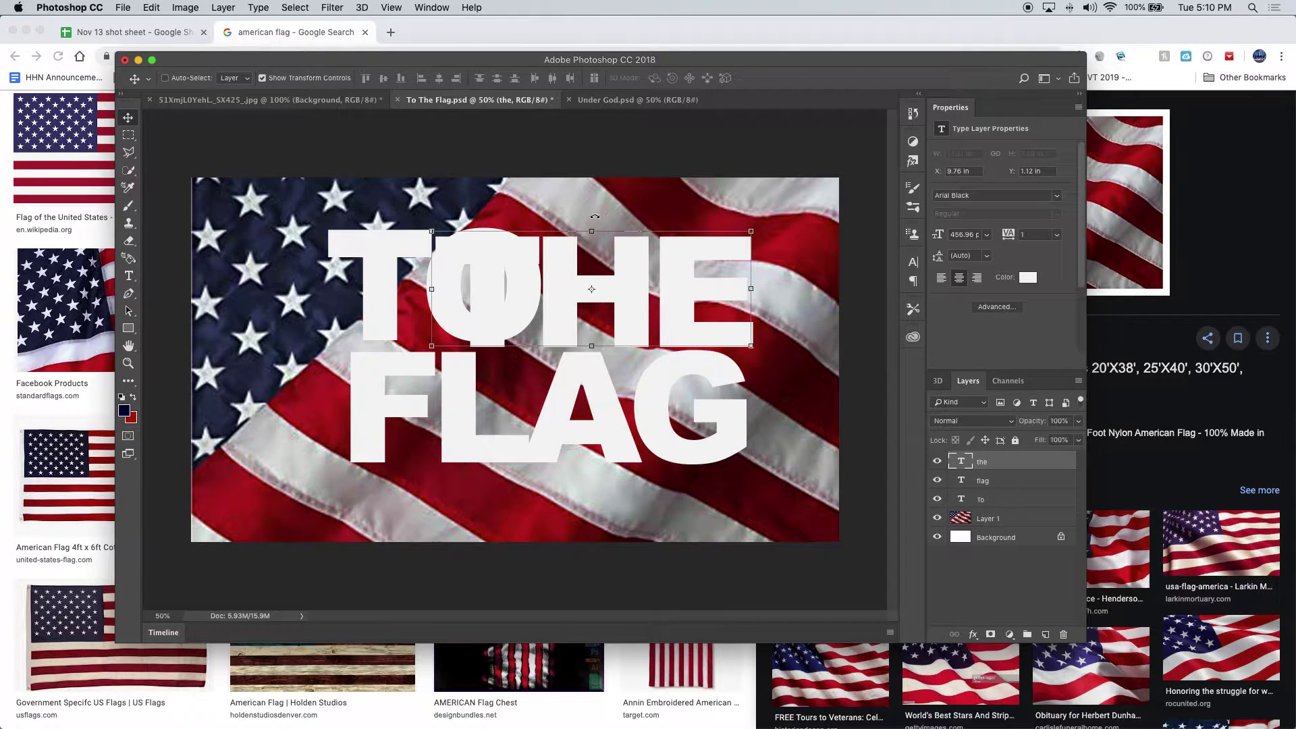
# Rotate THE by 90° and shrink it to fit beside TO.
pyautogui.hotkey('ctrl', 't')
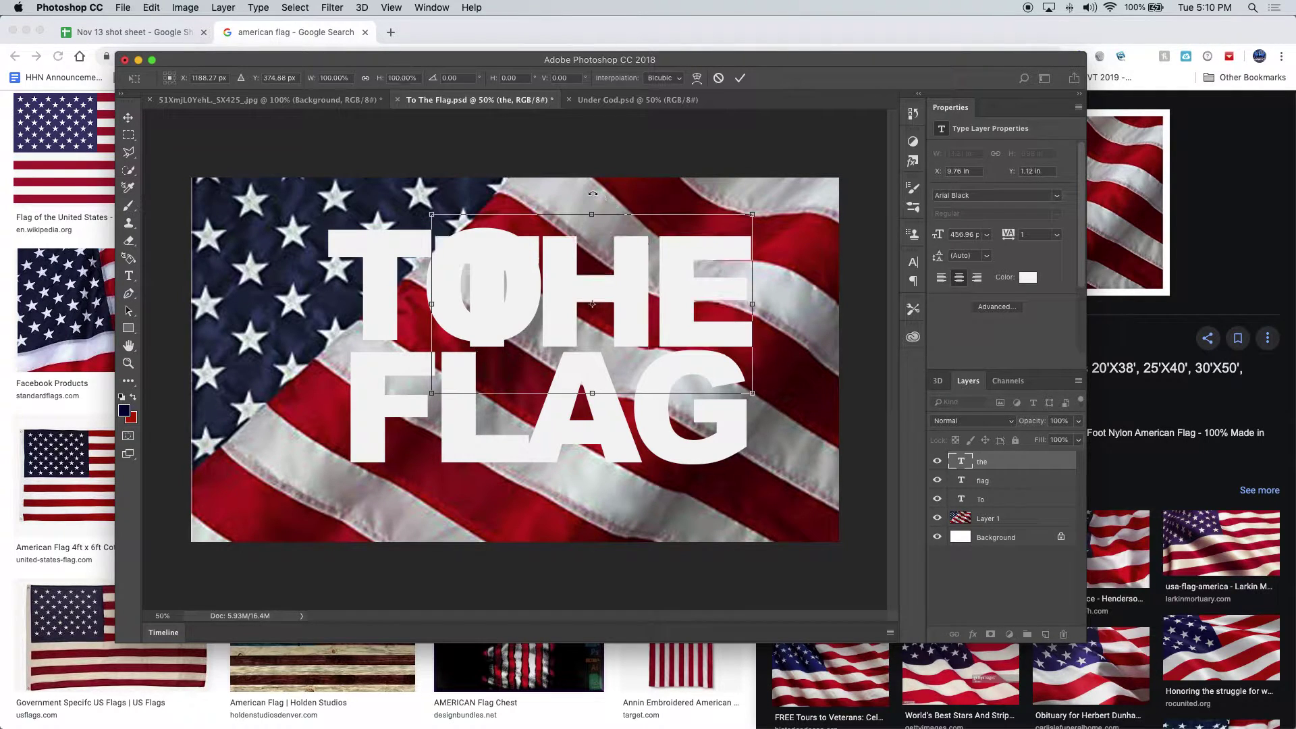
pyautogui.moveTo(592, 194); pyautogui.dragTo(755, 278)
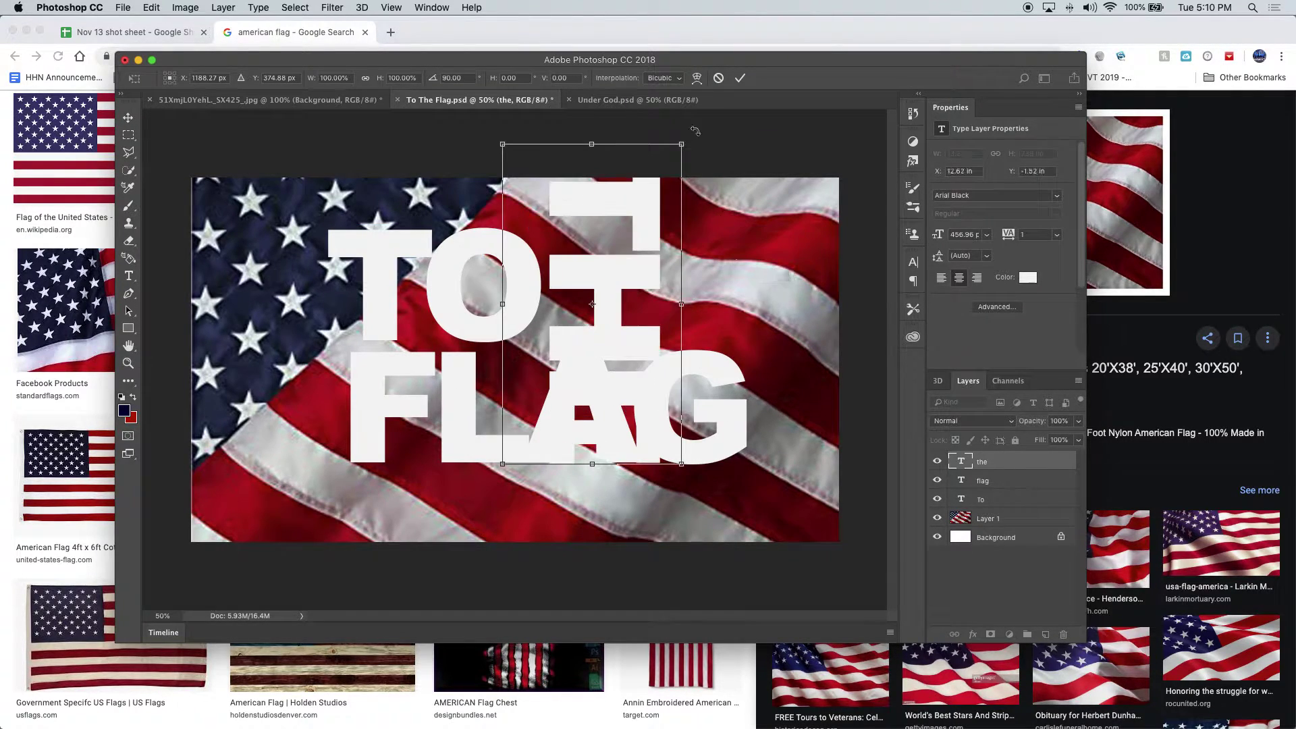
pyautogui.moveTo(681, 145); pyautogui.dragTo(593, 257)
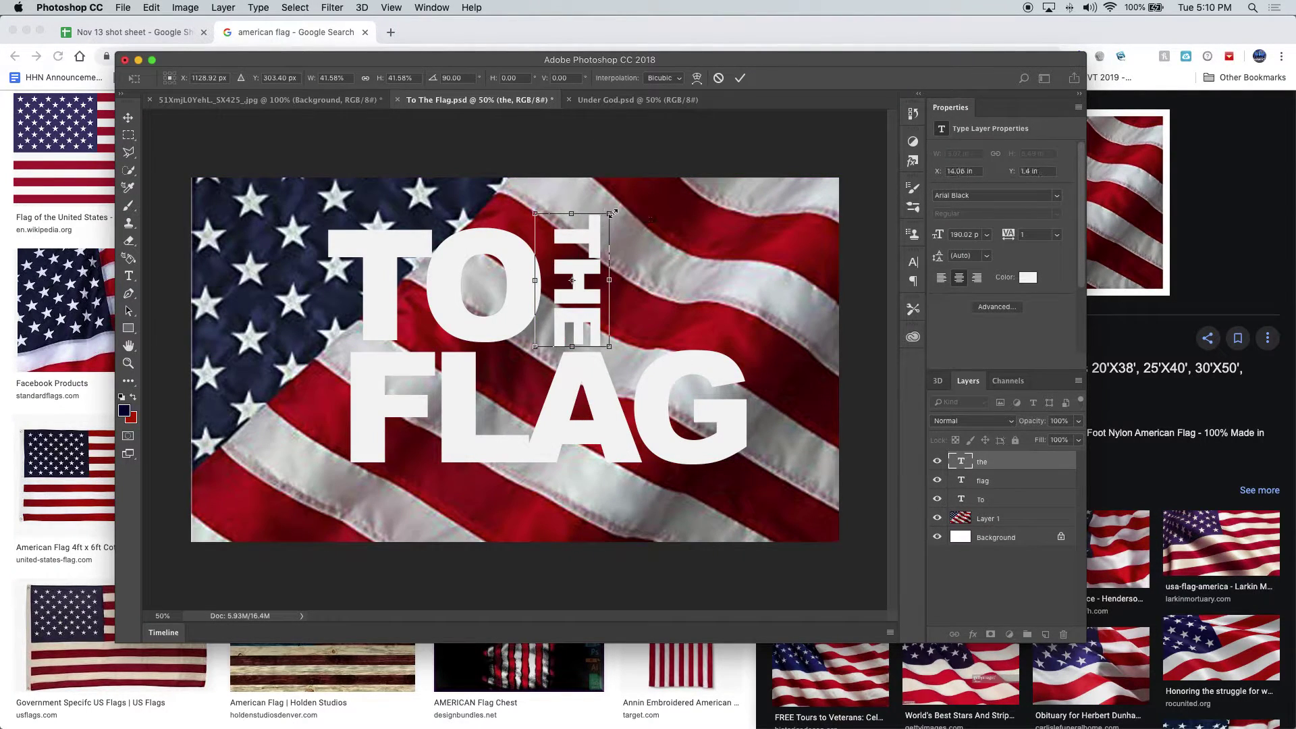
pyautogui.moveTo(612, 213); pyautogui.dragTo(596, 232)
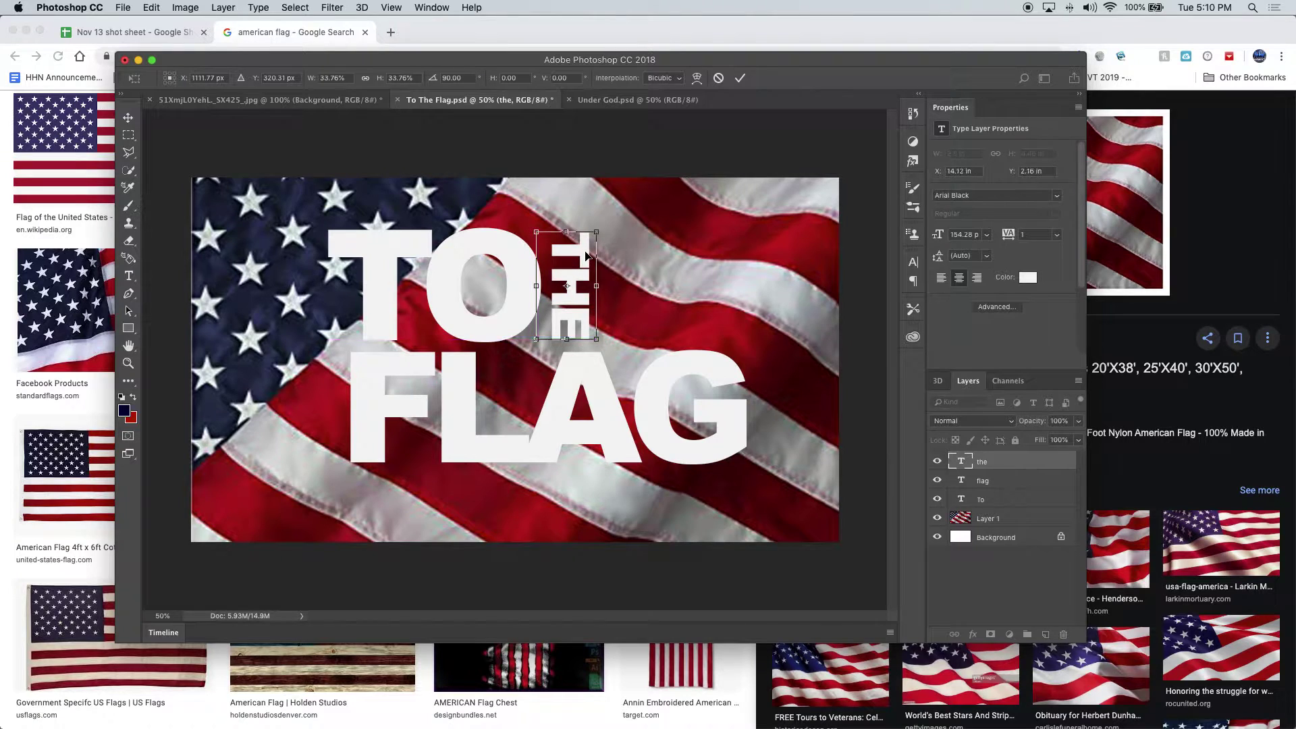
pyautogui.press('Return')
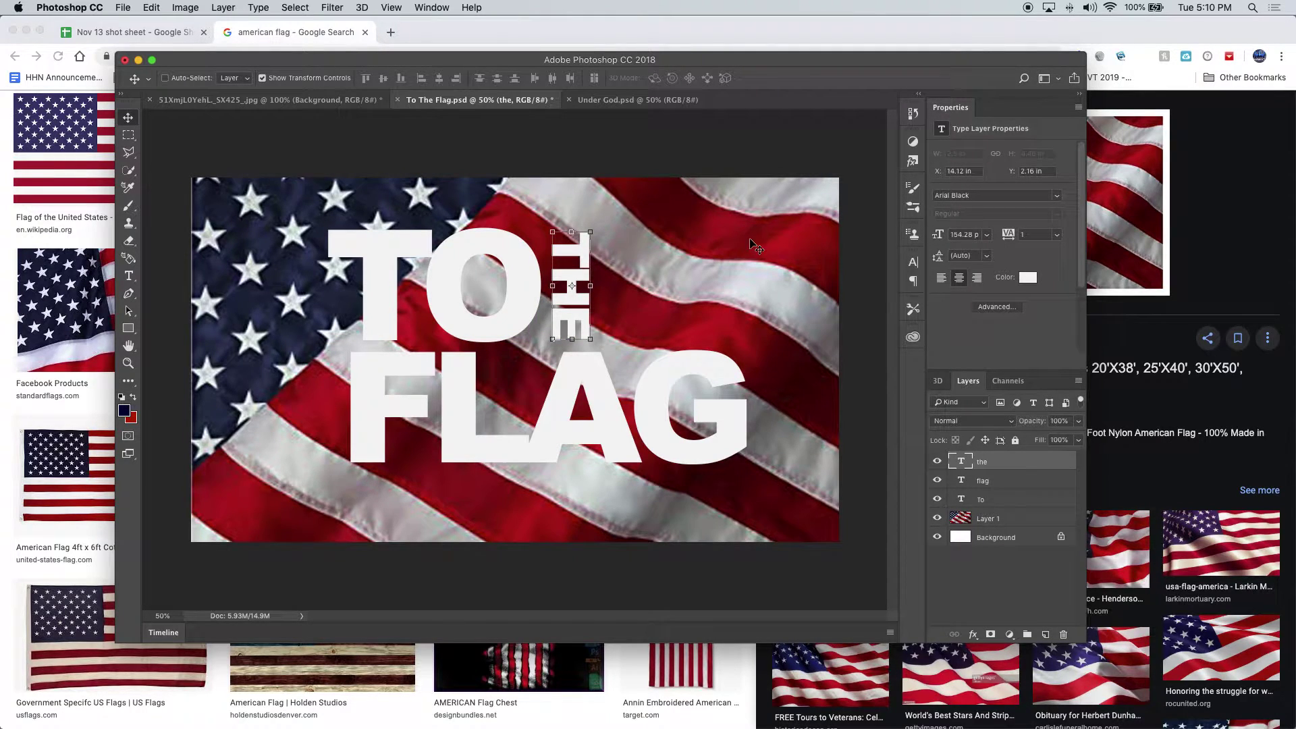
# Duplicate the flag layer and shrink the copy into a small box beside THE.
pyautogui.click(1010, 518)
pyautogui.press('super+j')
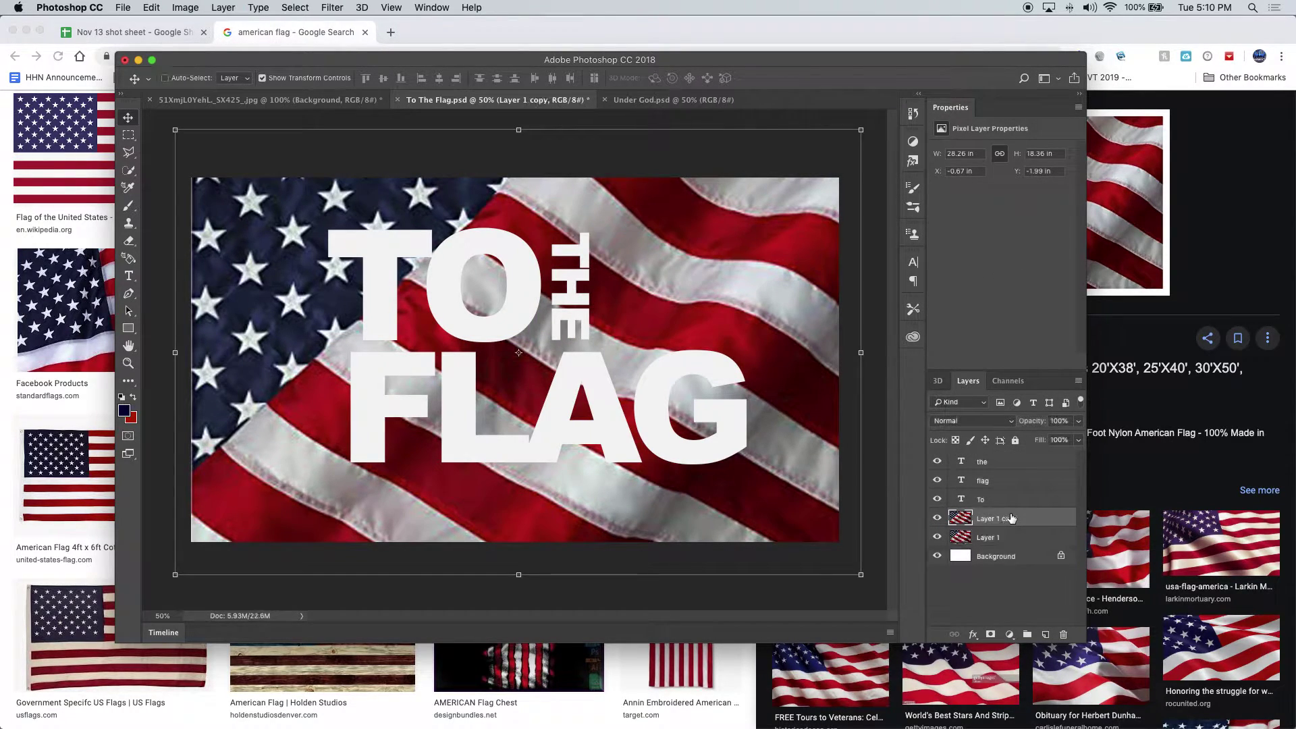
pyautogui.moveTo(175, 130); pyautogui.dragTo(658, 252)
pyautogui.moveTo(731, 317); pyautogui.dragTo(754, 338)
pyautogui.press('Return')
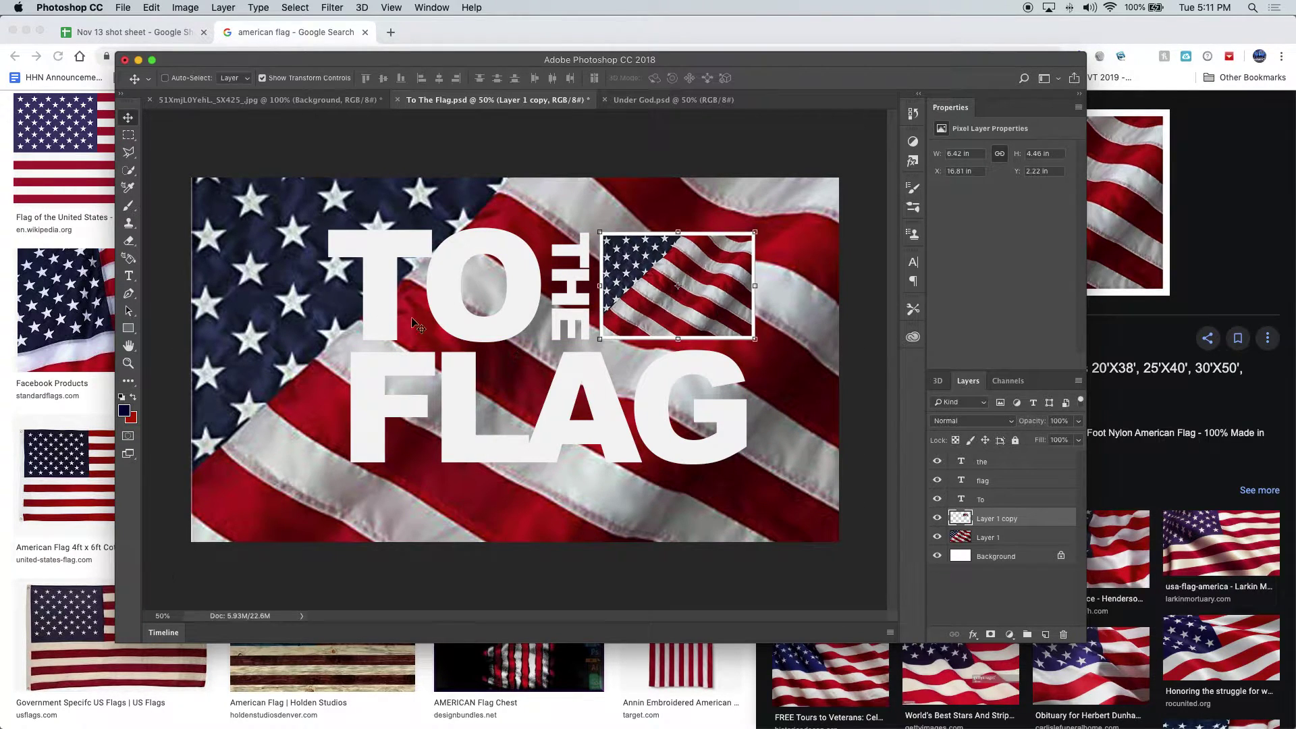
# Select the title layers with the small flag and shift them left.
pyautogui.click(999, 539)
pyautogui.click(997, 519)
pyautogui.keyDown('shift'); pyautogui.click(1007, 463); pyautogui.keyUp('shift')
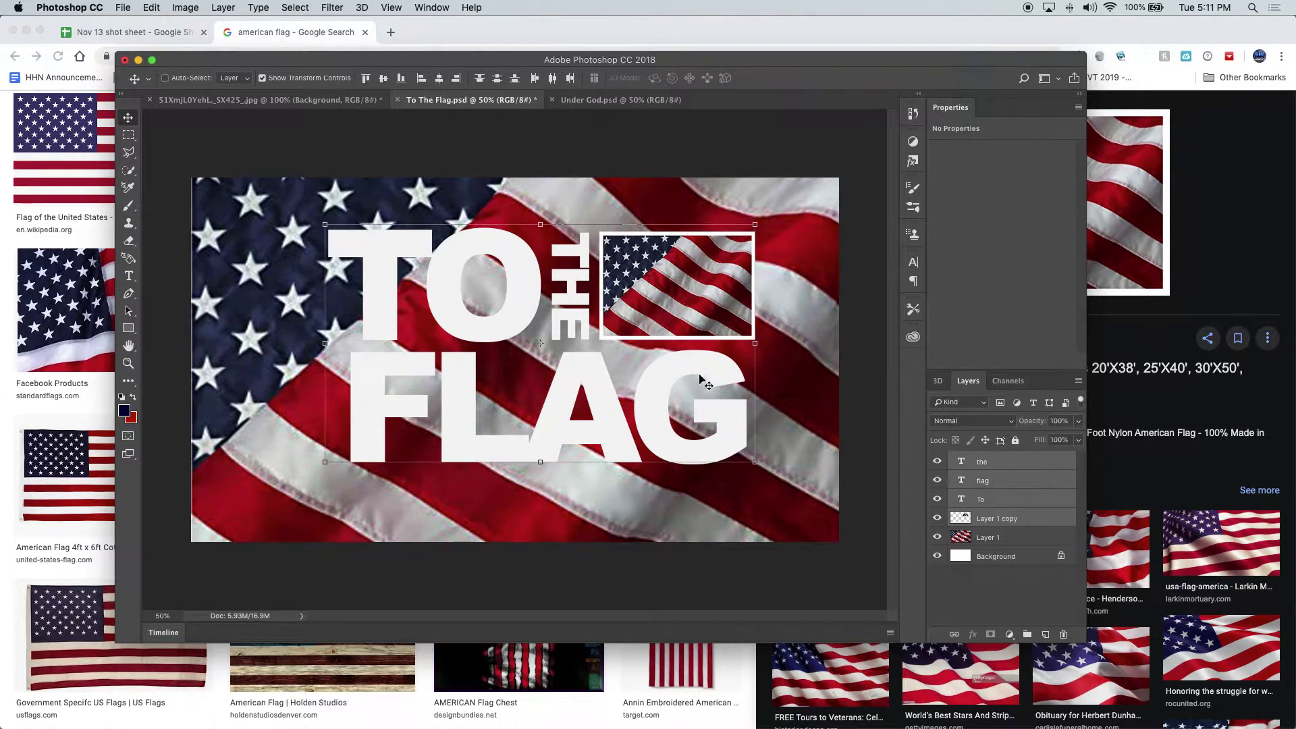
pyautogui.hotkey('shift', 'Left')
pyautogui.hotkey('shift', 'Left')
pyautogui.hotkey('shift', 'Left')
pyautogui.hotkey('shift', 'Left')
pyautogui.hotkey('shift', 'Left')
pyautogui.hotkey('shift', 'Left')
pyautogui.hotkey('shift', 'Left')
pyautogui.hotkey('shift', 'Left')
pyautogui.hotkey('shift', 'Left')
pyautogui.hotkey('shift', 'Left')
pyautogui.hotkey('shift', 'Left')
pyautogui.hotkey('shift', 'Left')
pyautogui.hotkey('shift', 'Left')
# Fade the background flag layer to 54% opacity, cancelling the Free Transform.
pyautogui.click(990, 538)
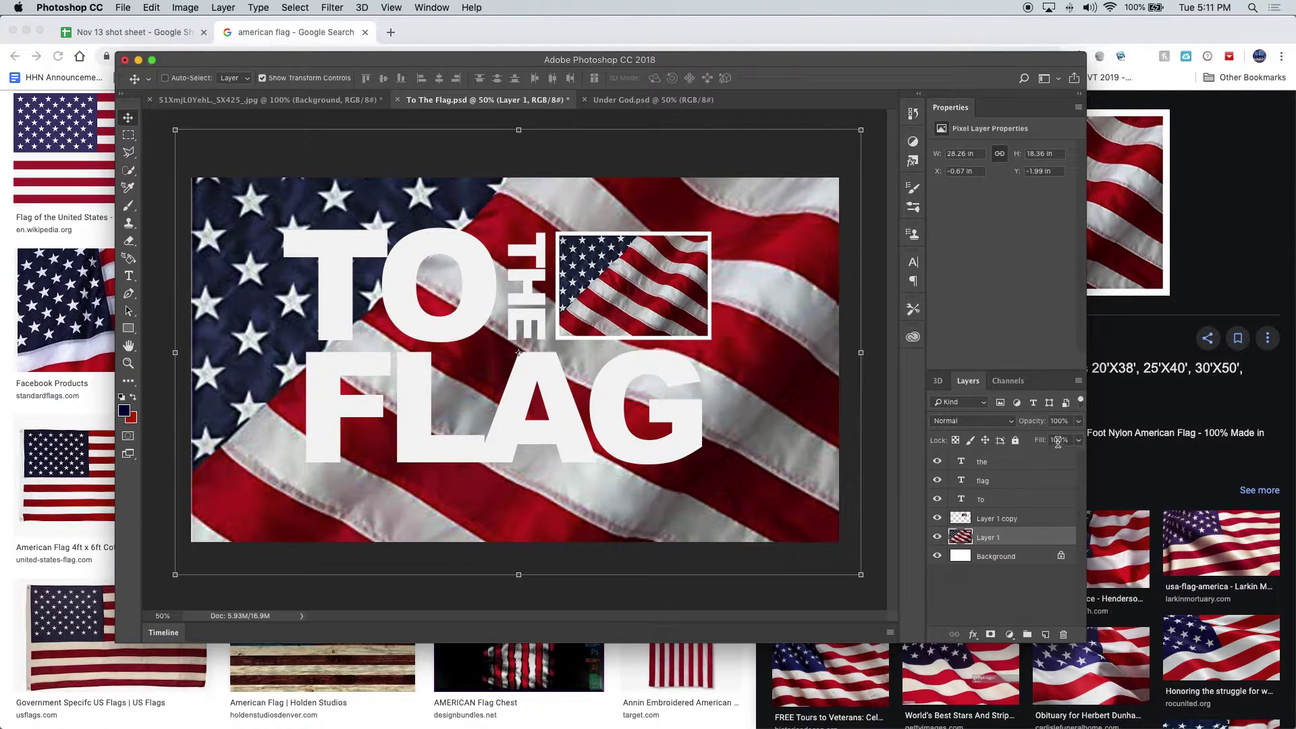
pyautogui.moveTo(1078, 420); pyautogui.dragTo(1044, 450)
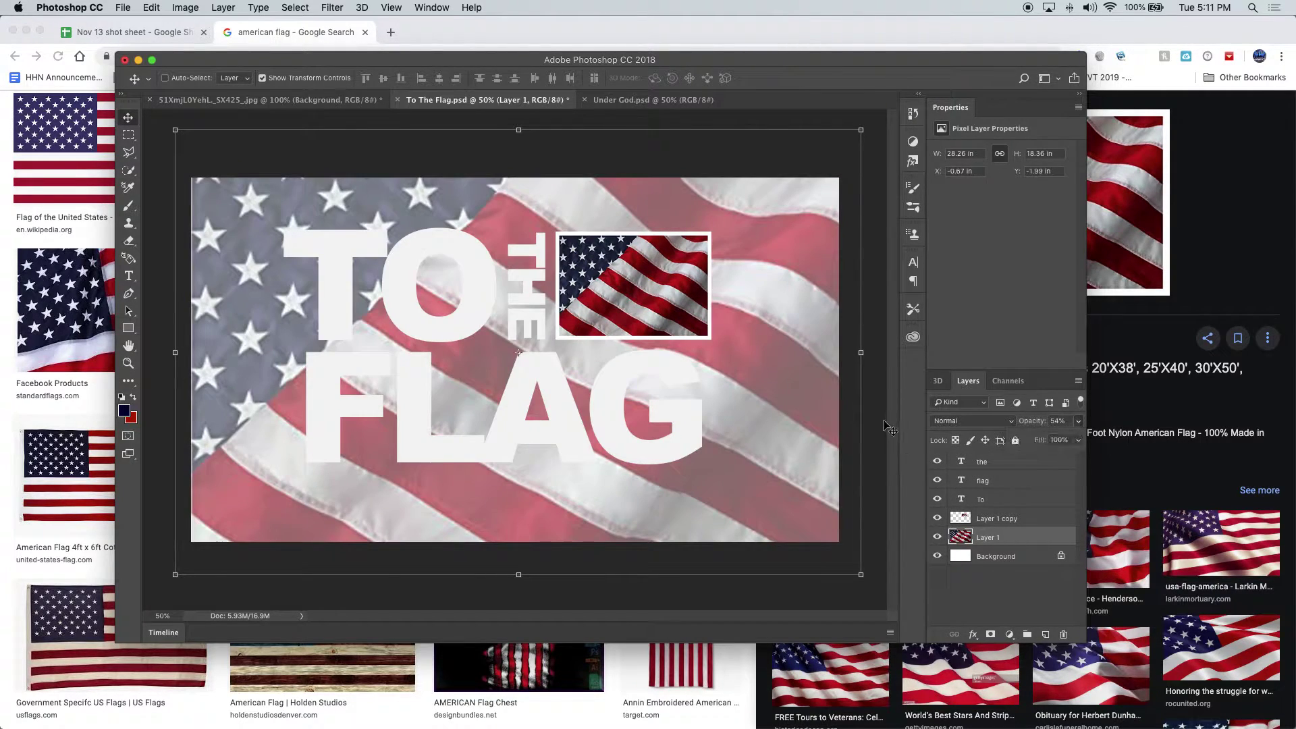
pyautogui.press('super+t')
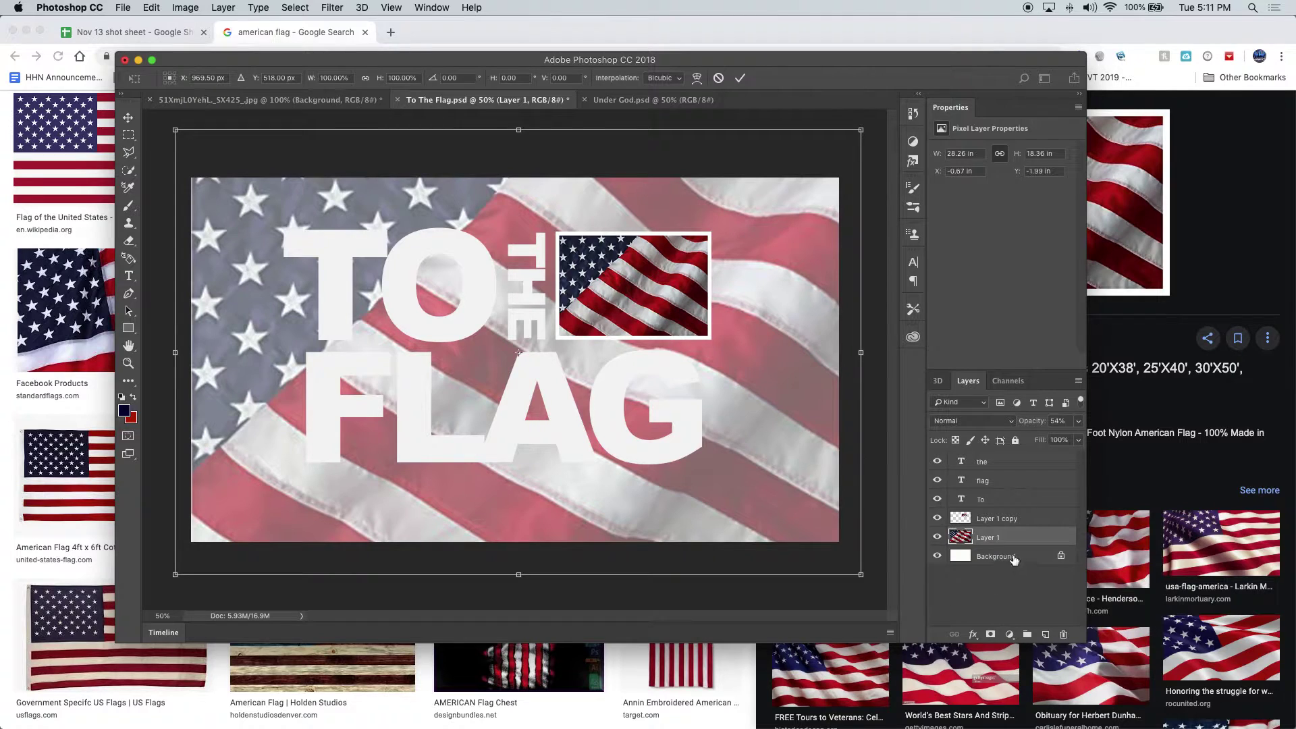
pyautogui.press('Escape')
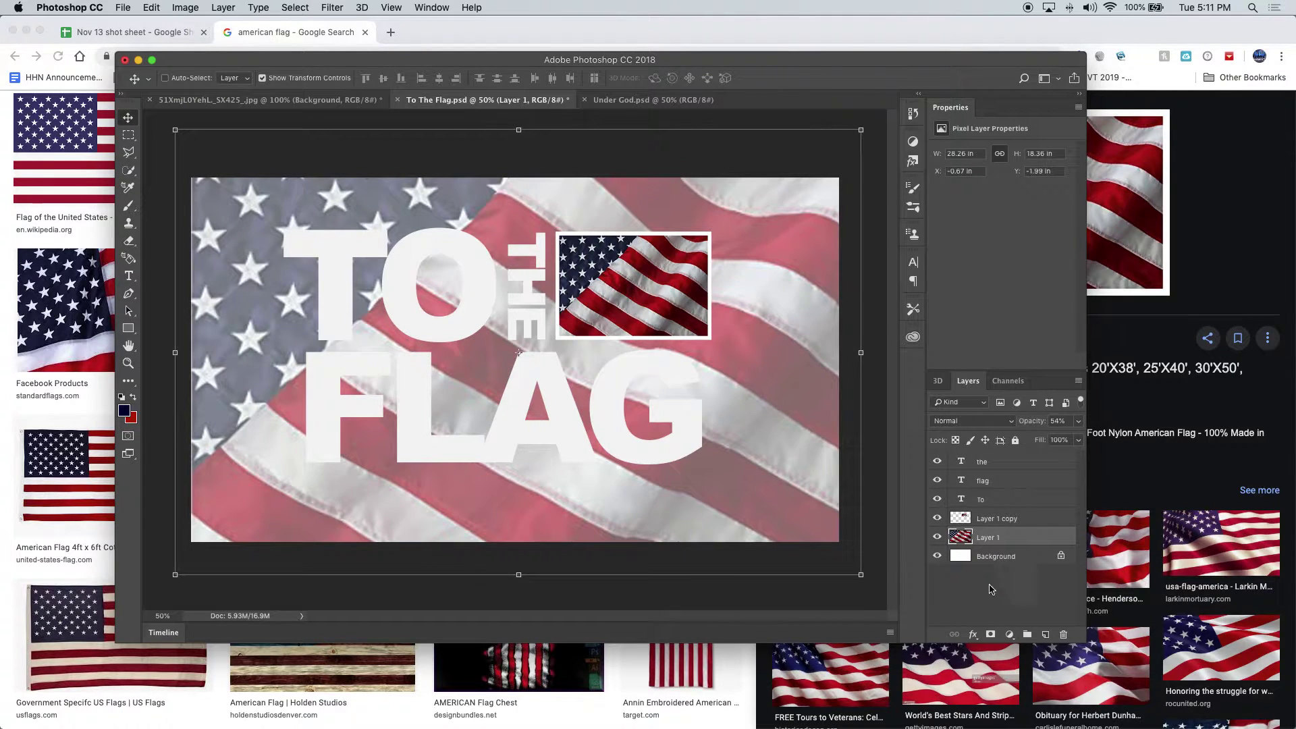
pyautogui.click(973, 634)
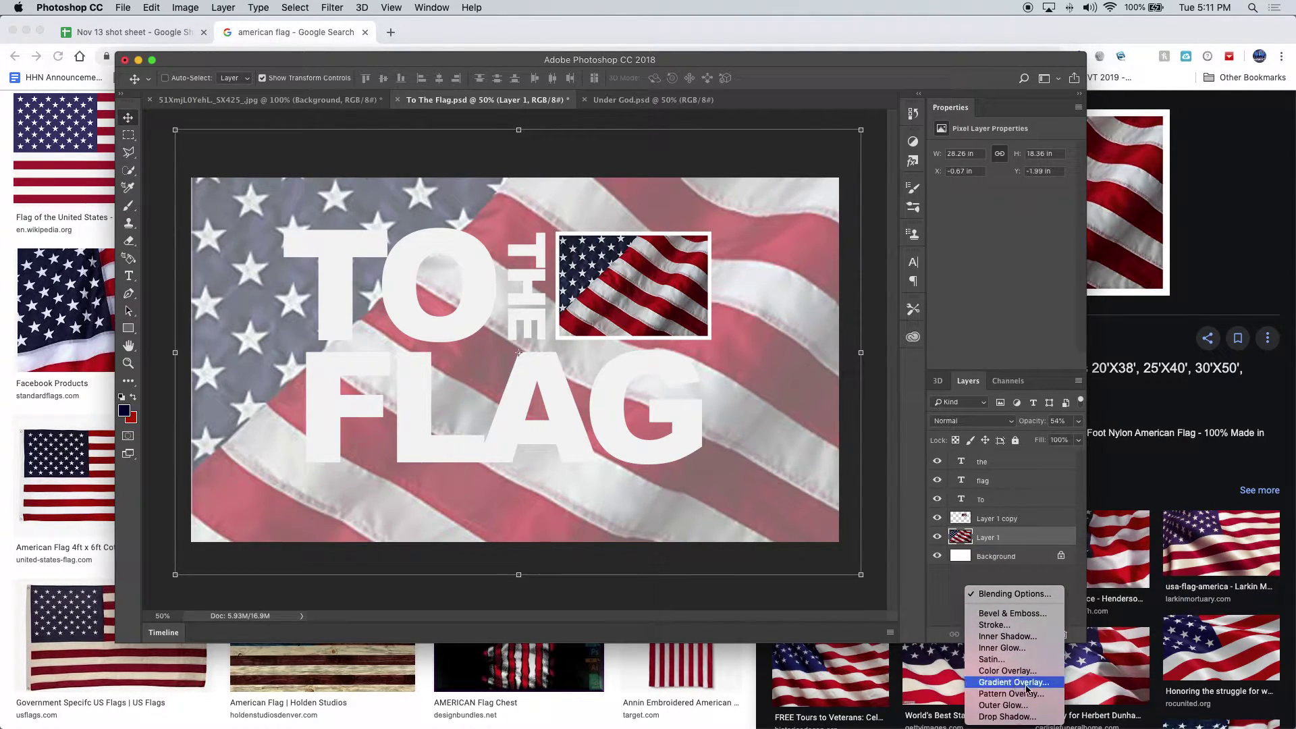
# Try drop shadow and stroke effects on Layer 1, then cancel them.
pyautogui.click(1009, 716)
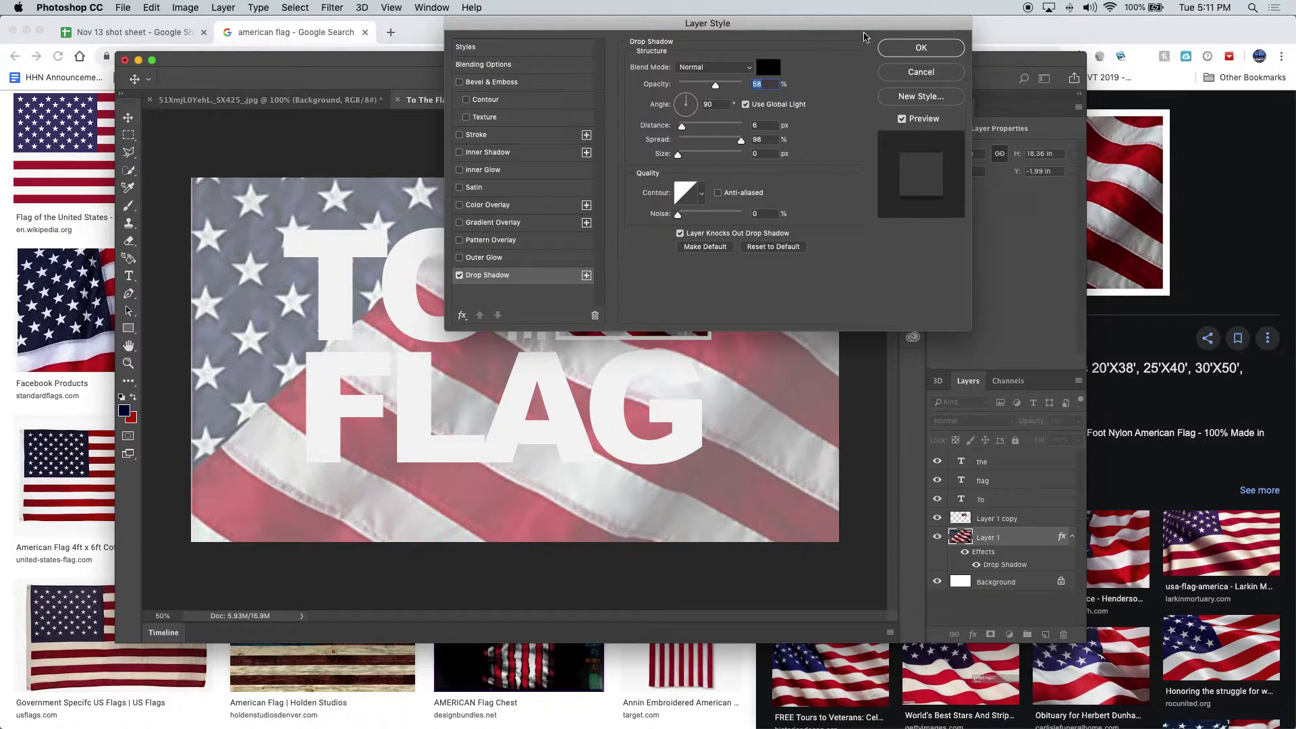
pyautogui.moveTo(864, 32); pyautogui.dragTo(789, 329)
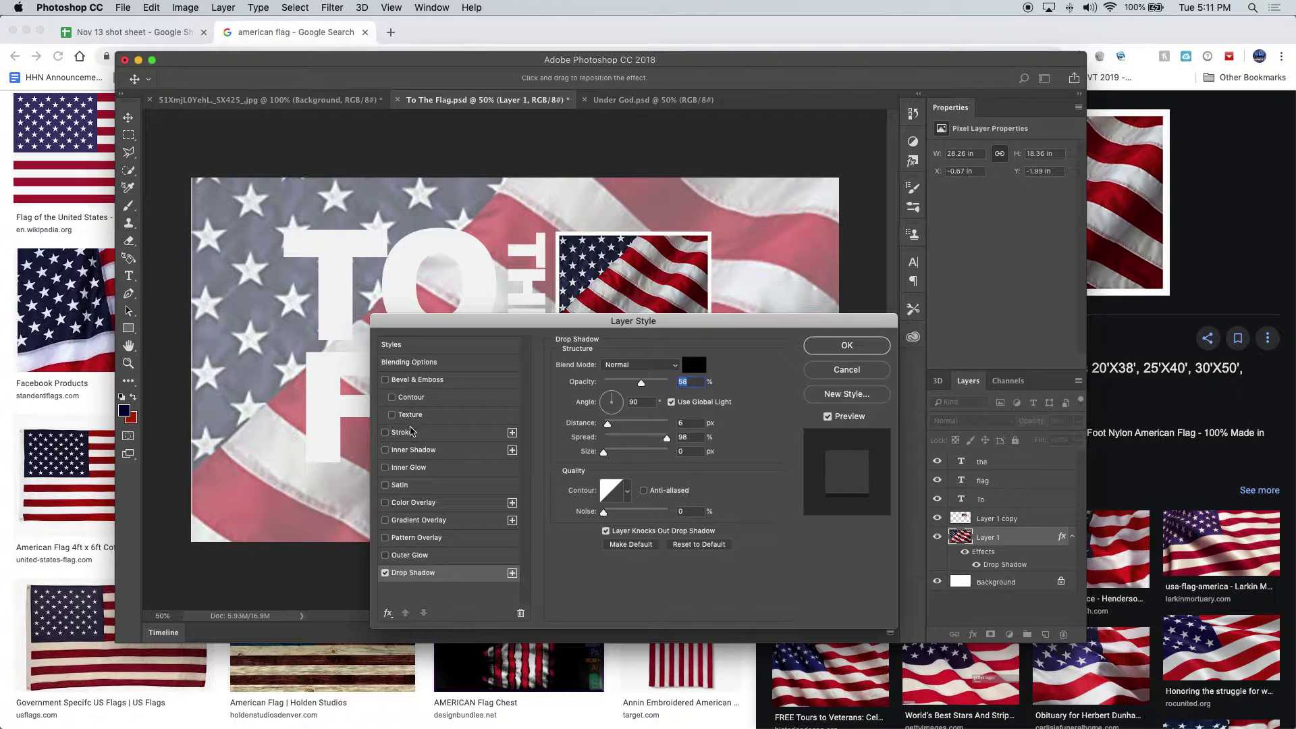
pyautogui.click(405, 432)
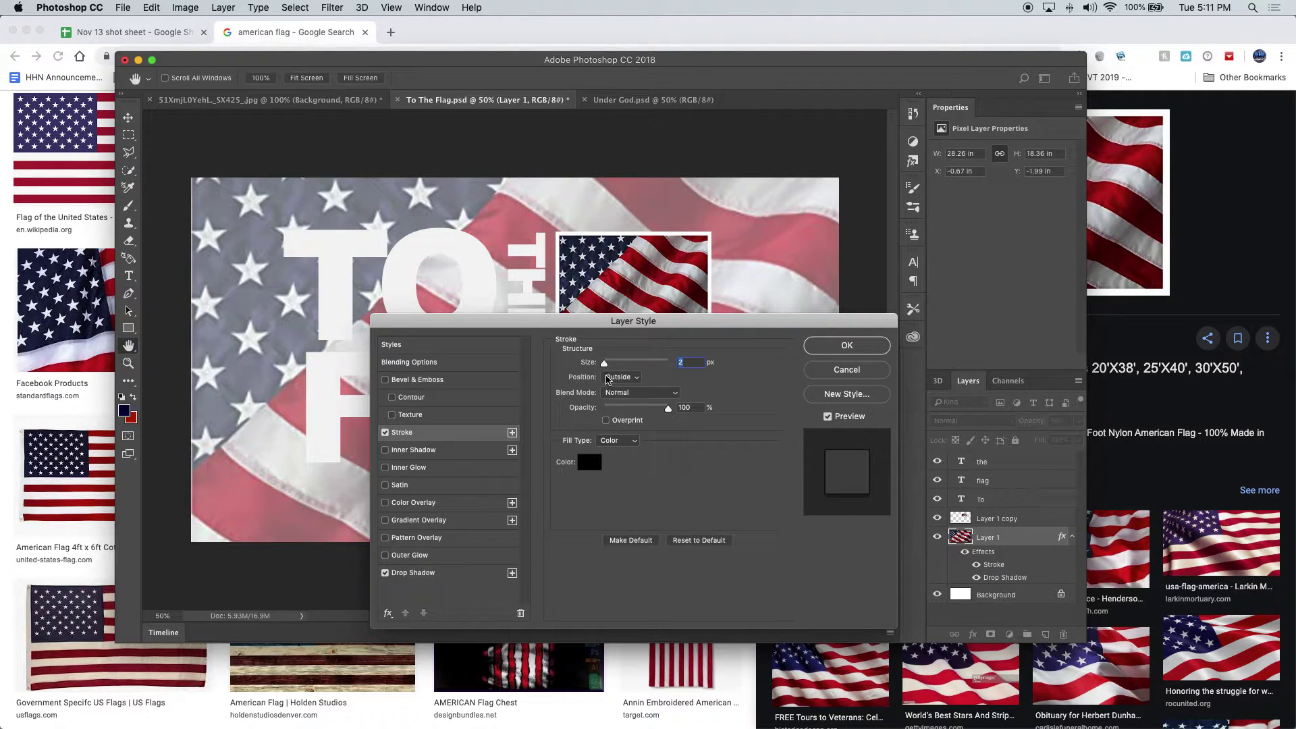
pyautogui.moveTo(681, 329); pyautogui.dragTo(741, 317)
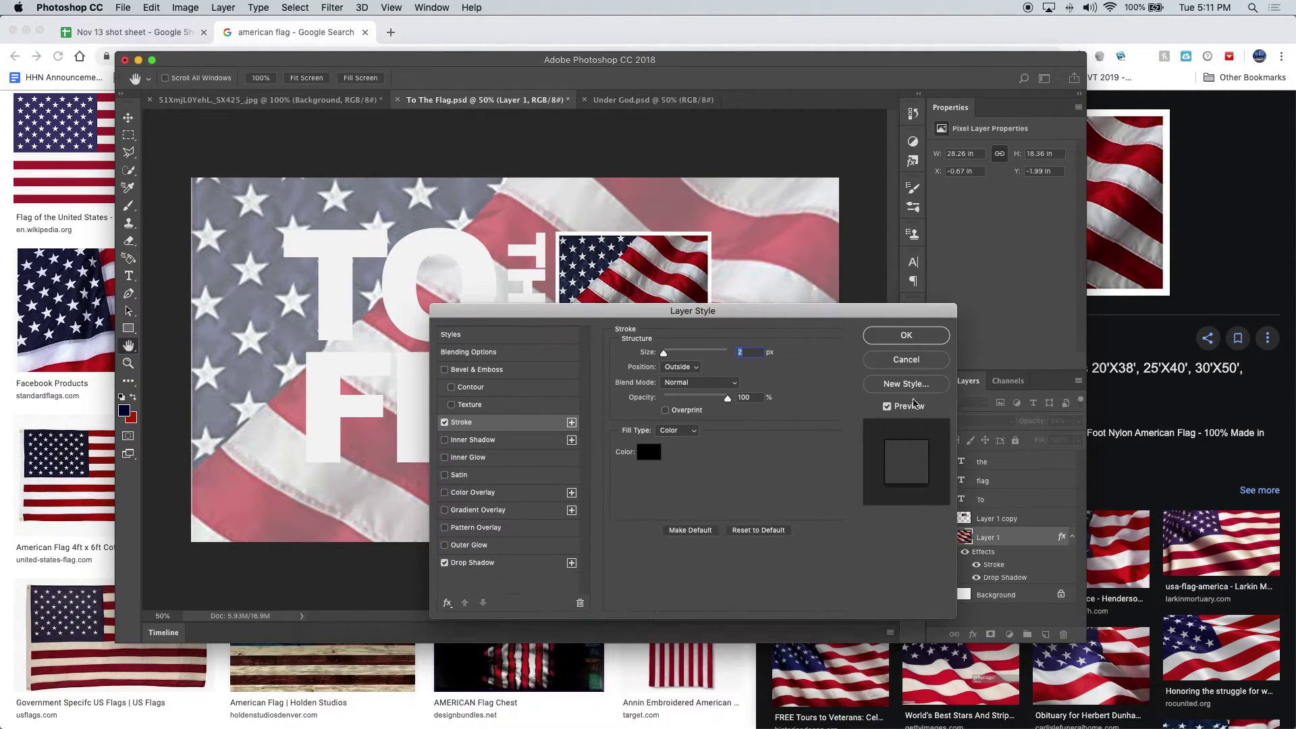
pyautogui.click(906, 359)
# Give the To text layer a 2 px outside stroke and a drop shadow.
pyautogui.click(1009, 500)
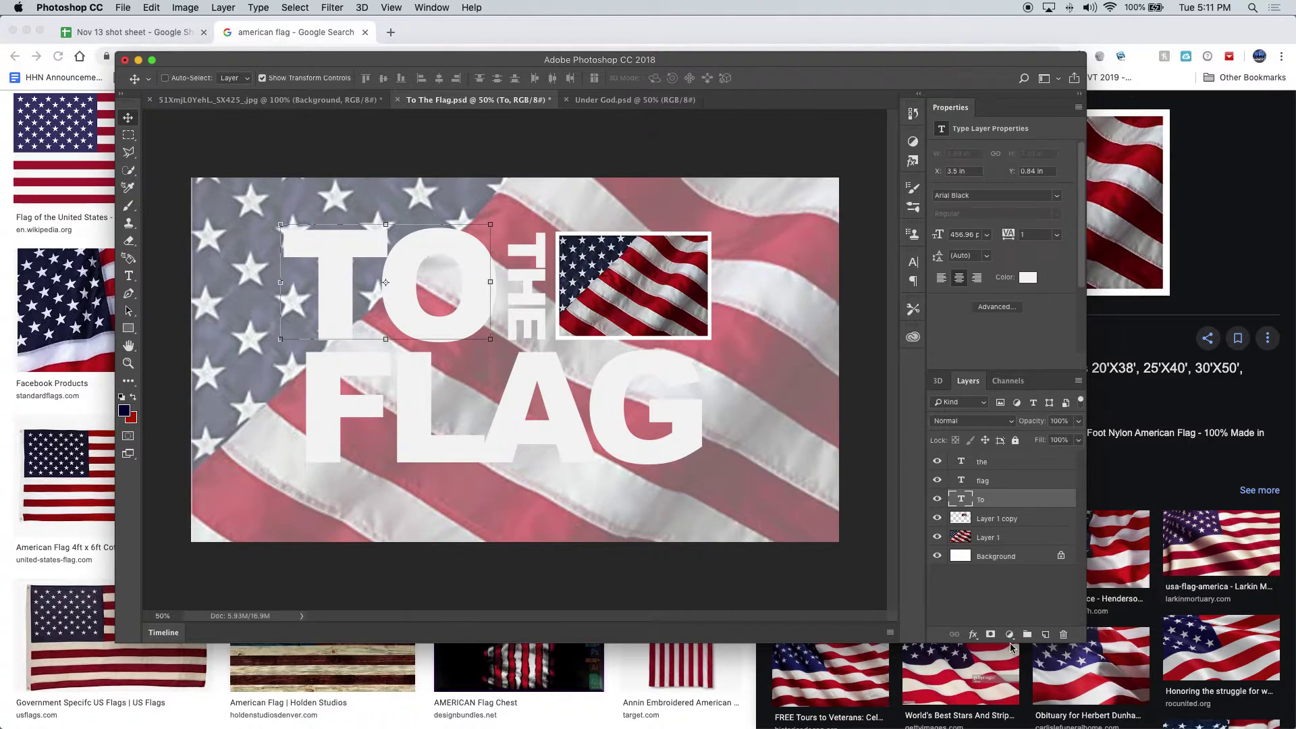
pyautogui.click(971, 635)
pyautogui.click(999, 678)
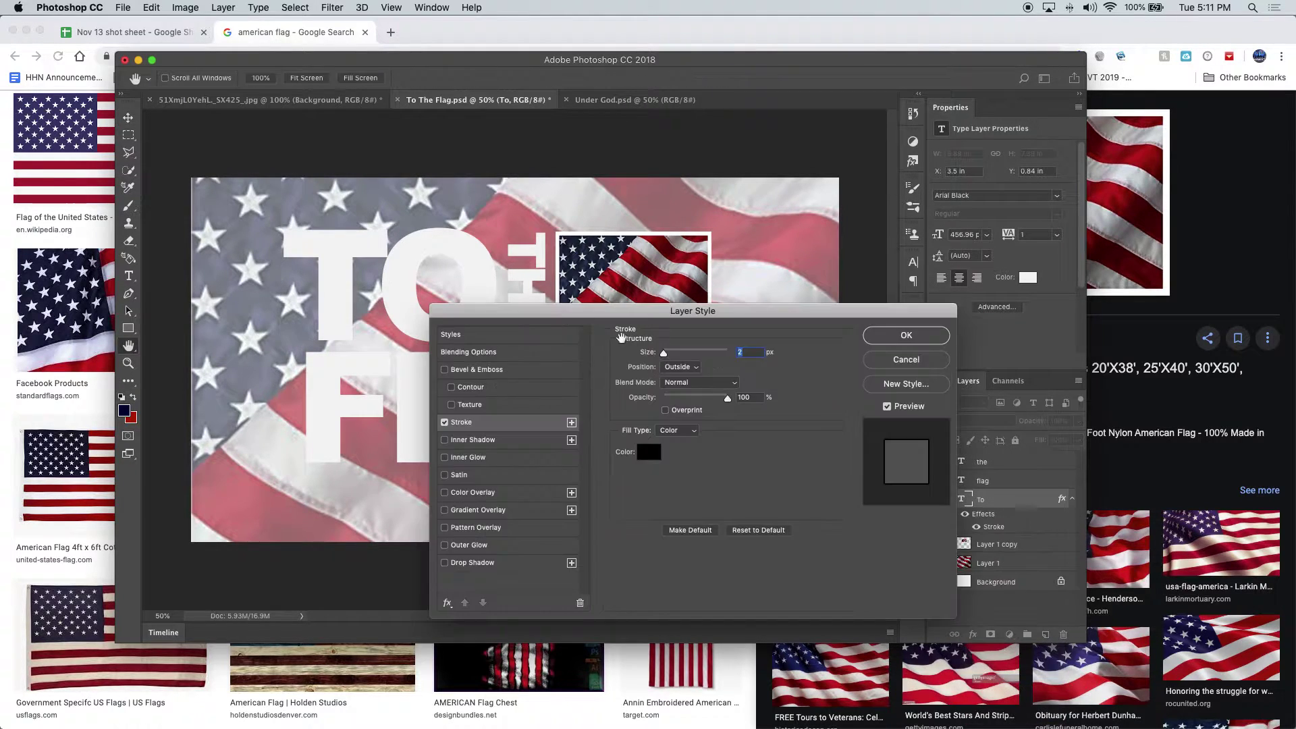
pyautogui.click(471, 562)
pyautogui.click(892, 335)
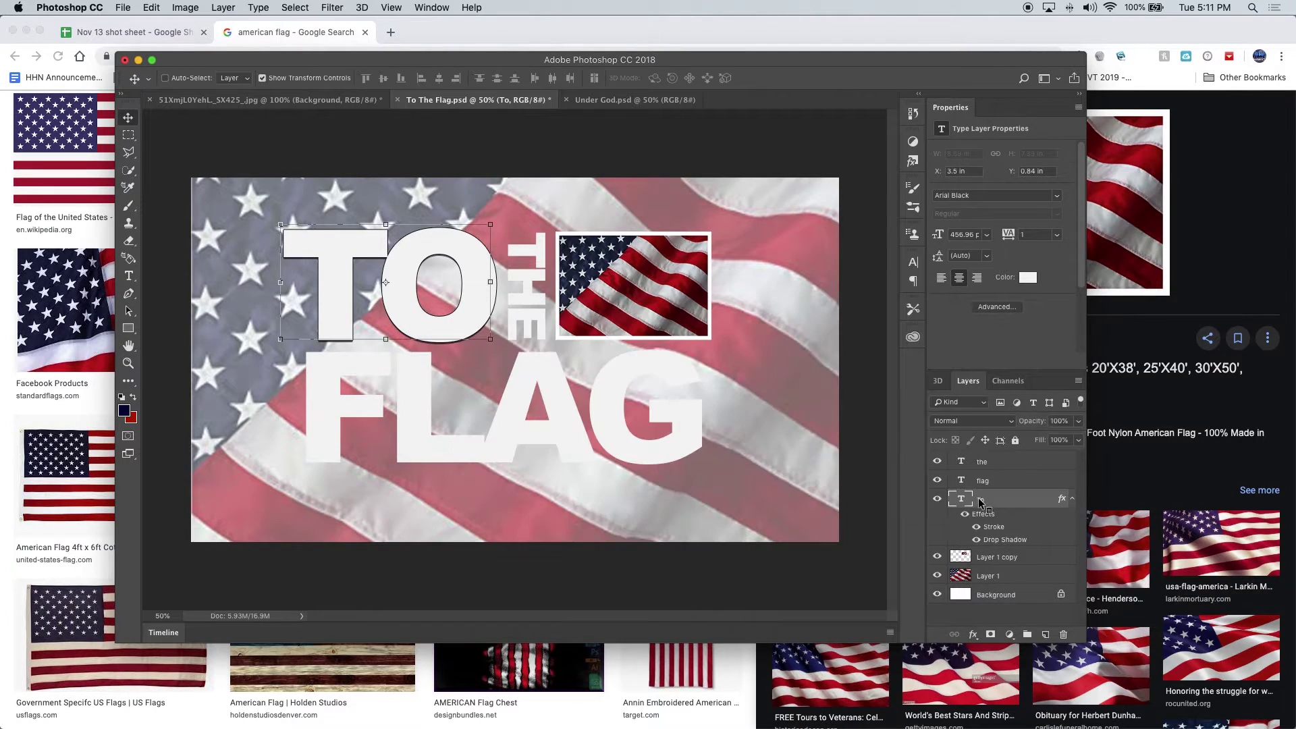
# Paste the To layer's style onto the flag and the text layers.
pyautogui.click(972, 634)
pyautogui.press('Escape')
pyautogui.click(992, 479)
pyautogui.keyDown('shift'); pyautogui.click(1003, 463); pyautogui.keyUp('shift')
pyautogui.rightClick(1003, 466)
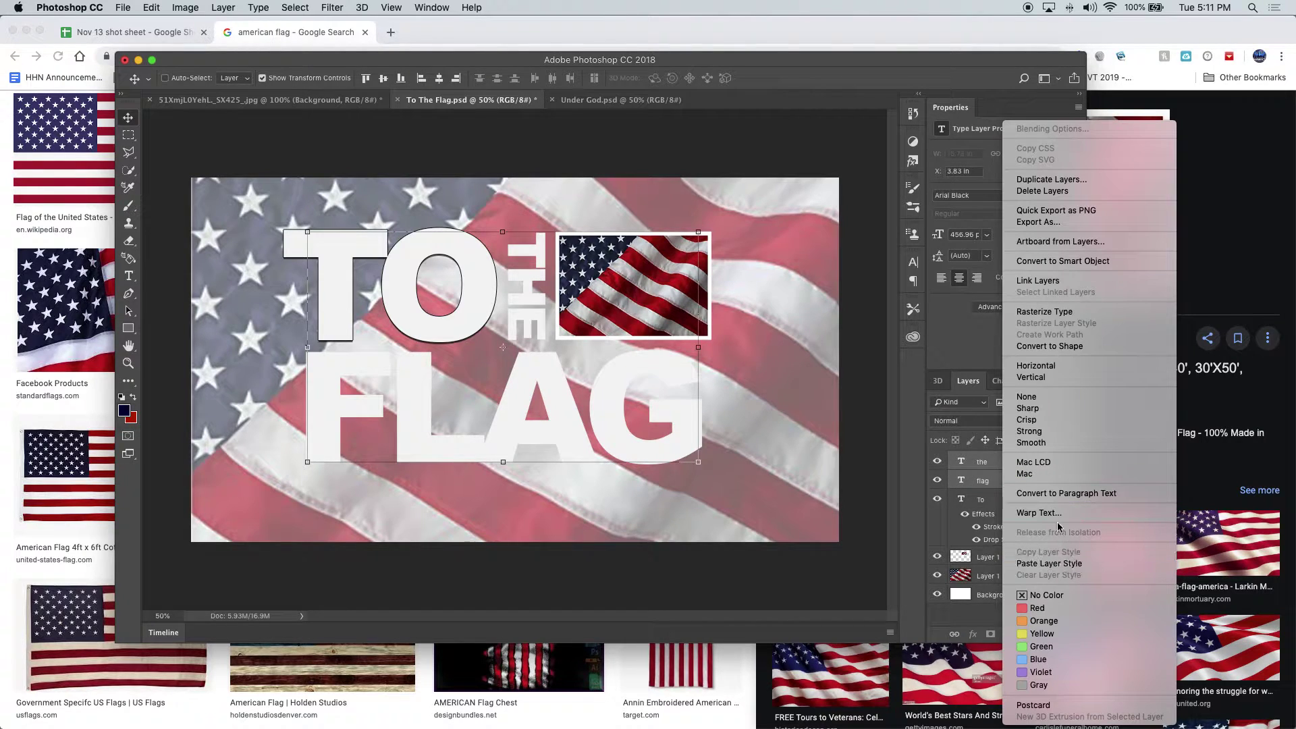
pyautogui.click(863, 453)
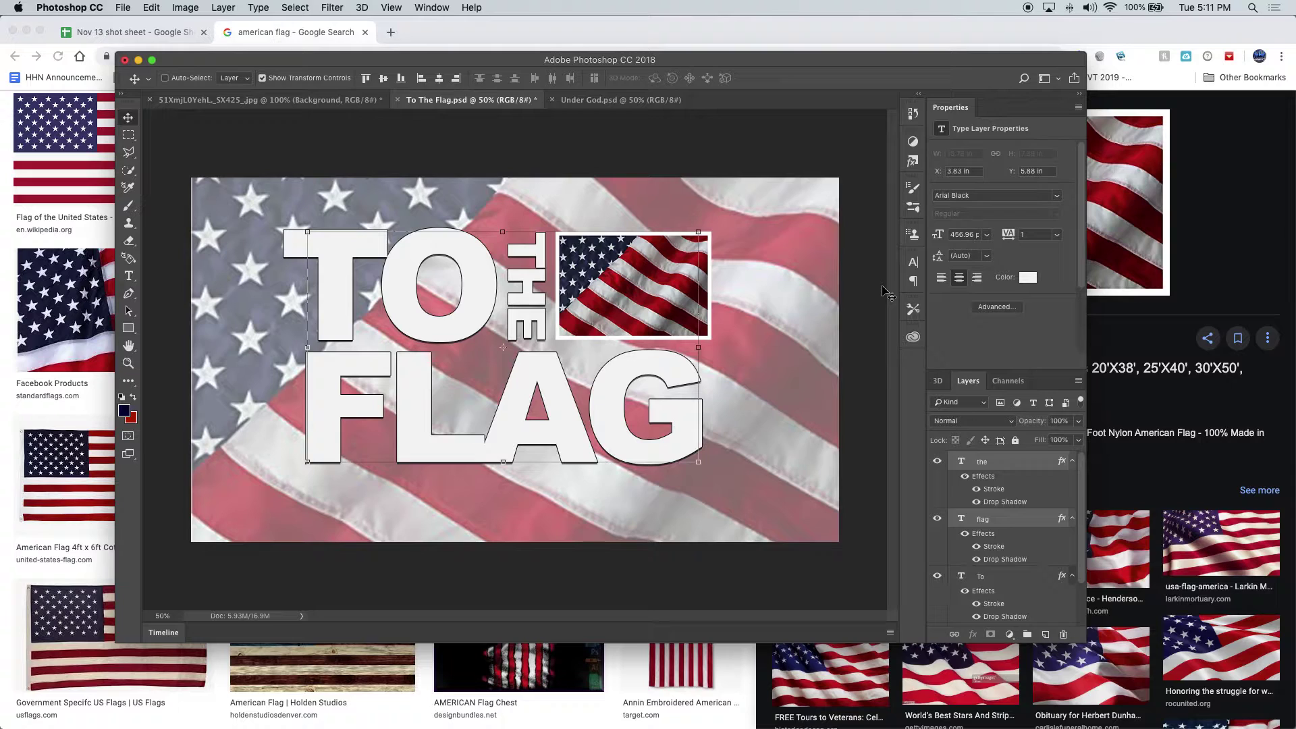
# Collapse the Properties panel and show the Timeline panel from the Window menu.
pyautogui.doubleClick(954, 115)
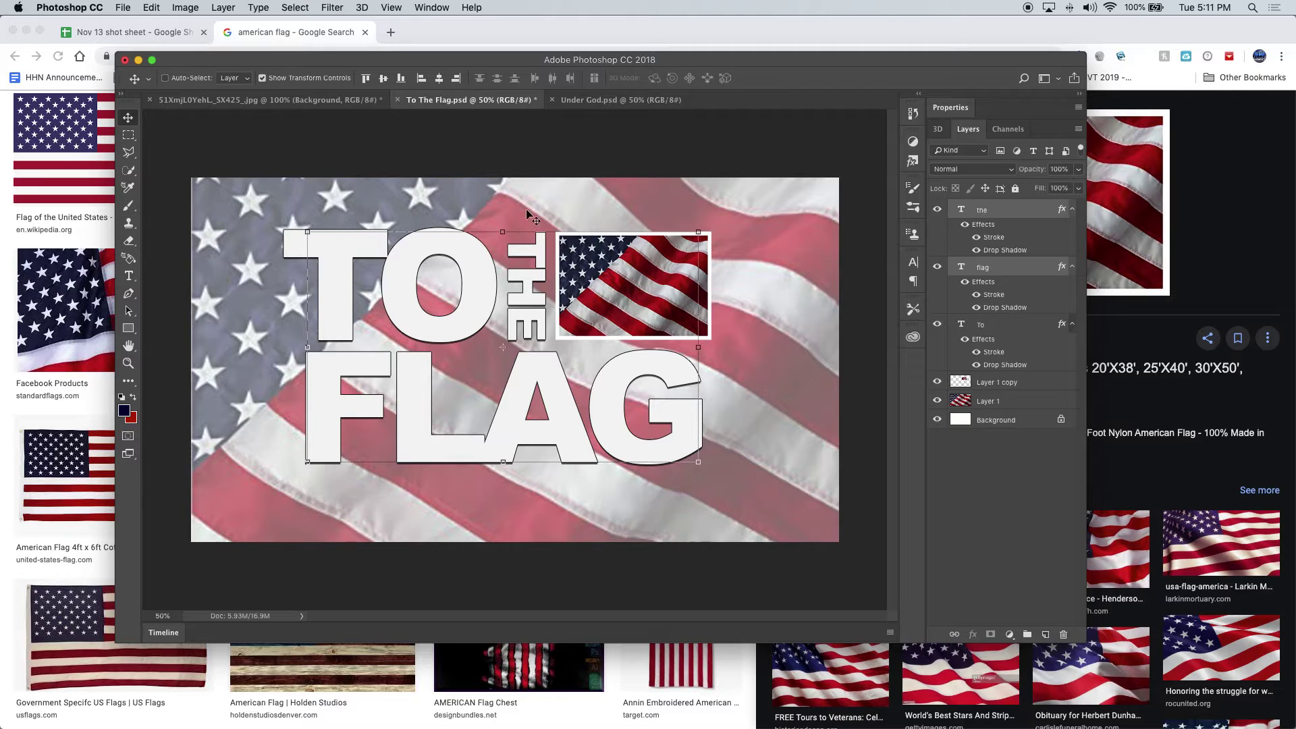
pyautogui.click(436, 8)
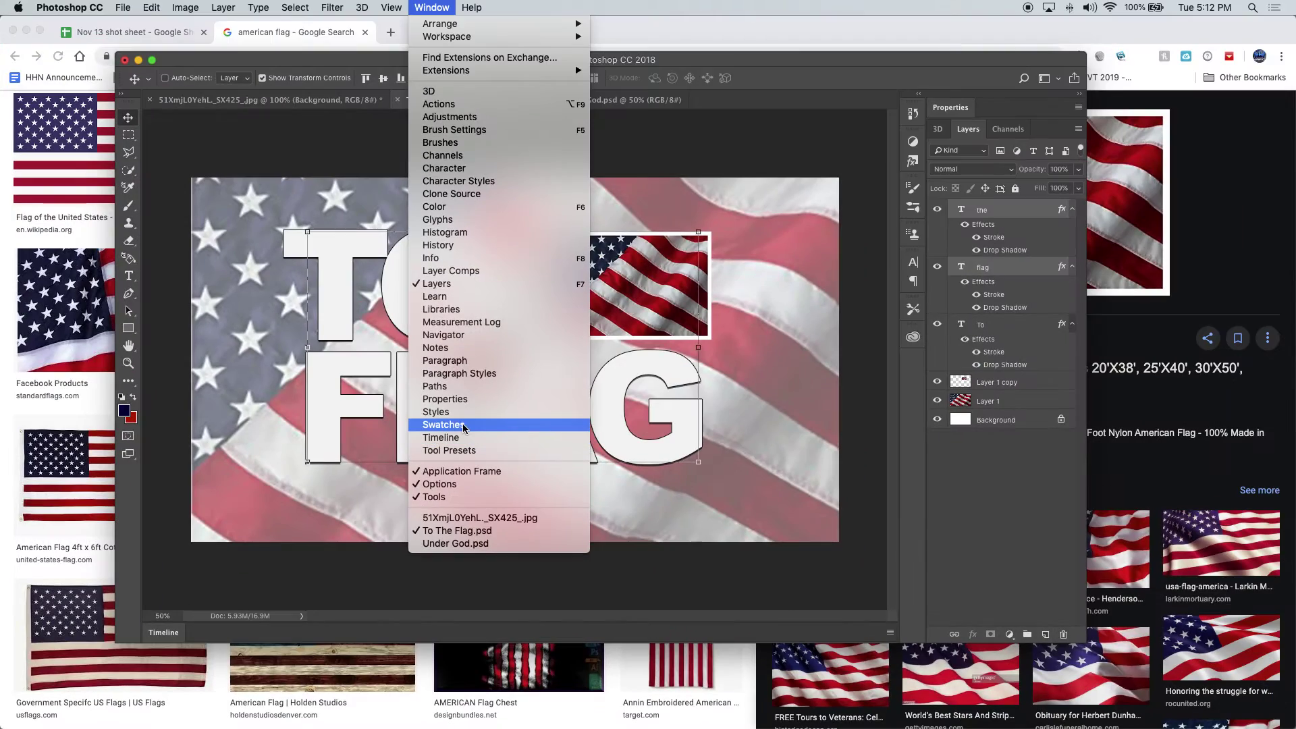
pyautogui.click(472, 432)
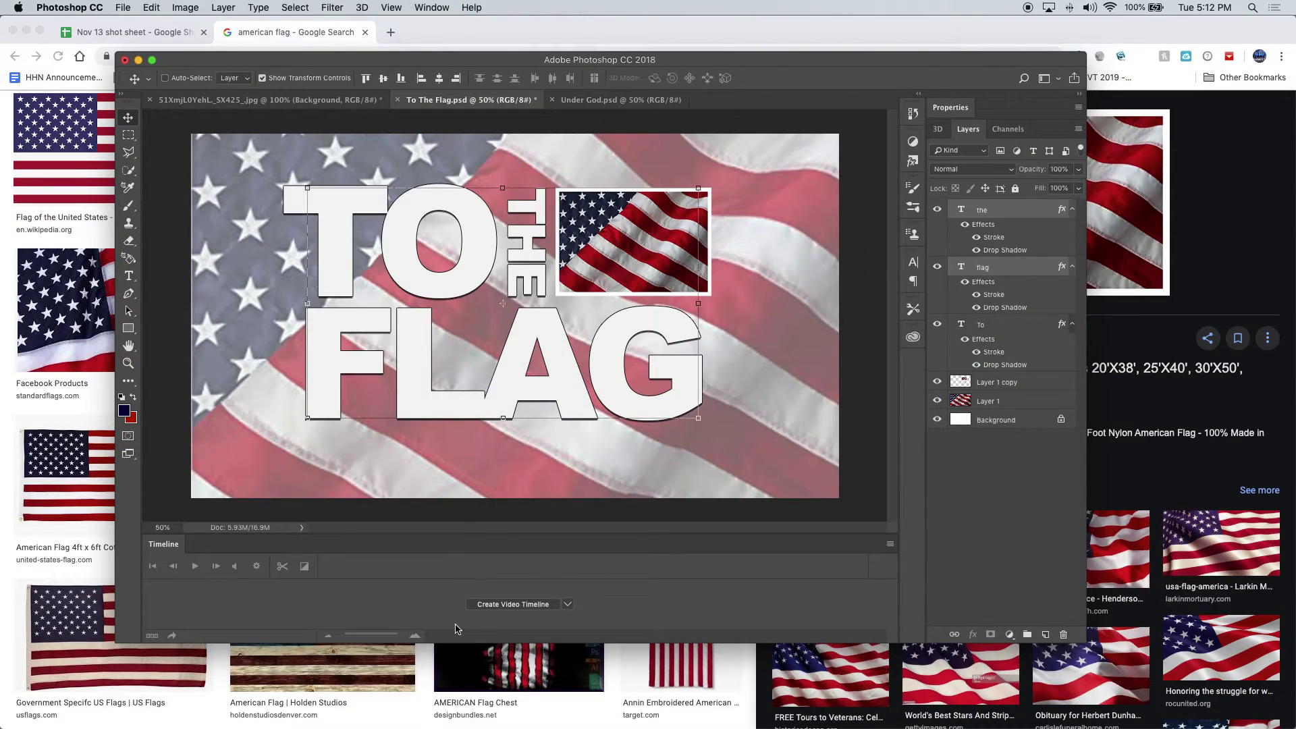
# Create a video timeline, enlarge it to show all tracks, and trim the 'the' clip.
pyautogui.click(521, 609)
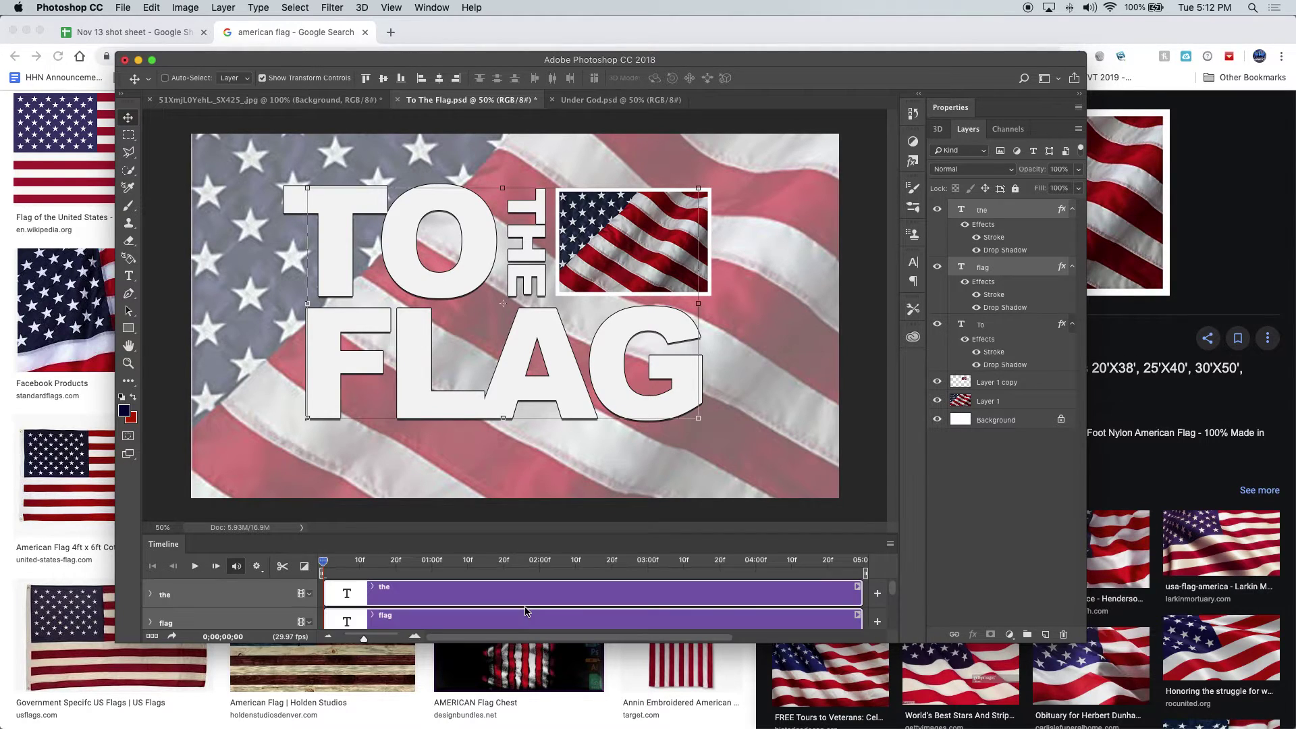
pyautogui.moveTo(539, 544); pyautogui.dragTo(531, 415)
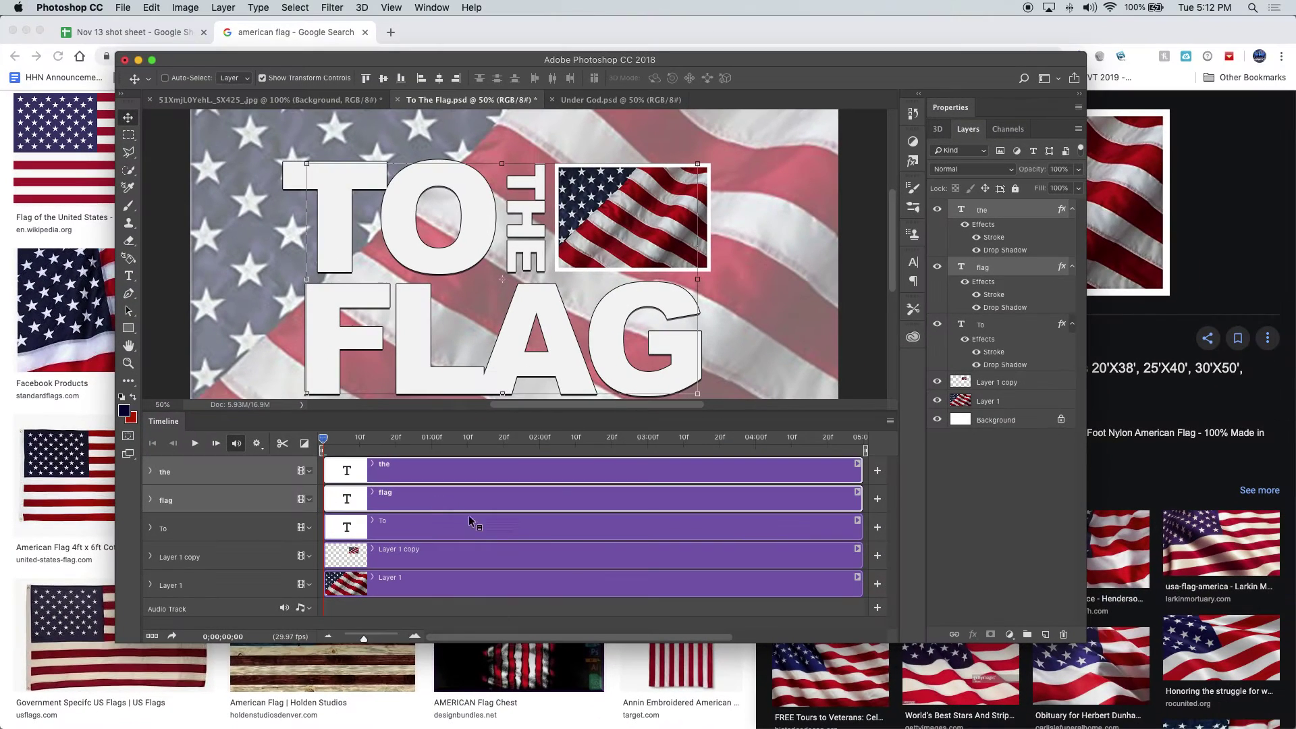
pyautogui.moveTo(862, 471); pyautogui.dragTo(430, 483)
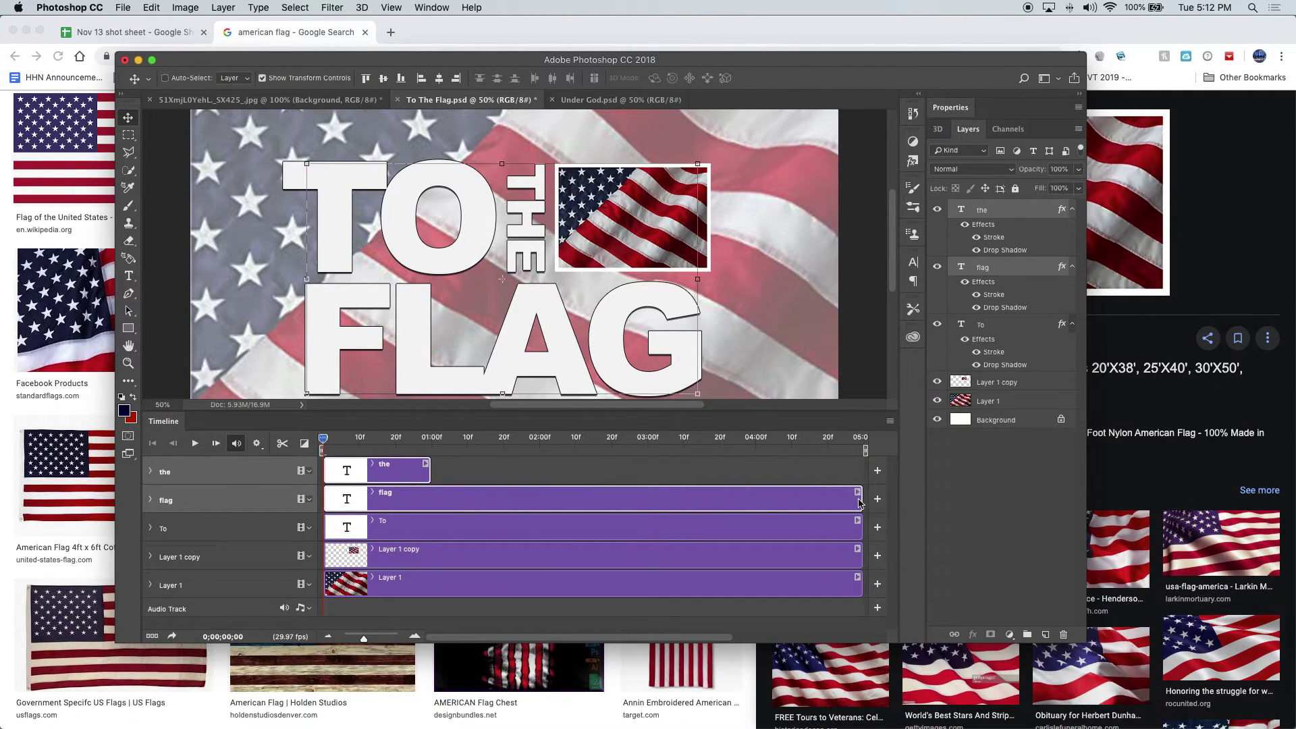
# Trim the flag, To, Layer 1 copy and Layer 1 clips to end at 01:00.
pyautogui.moveTo(858, 501); pyautogui.dragTo(430, 501)
pyautogui.moveTo(859, 530); pyautogui.dragTo(430, 529)
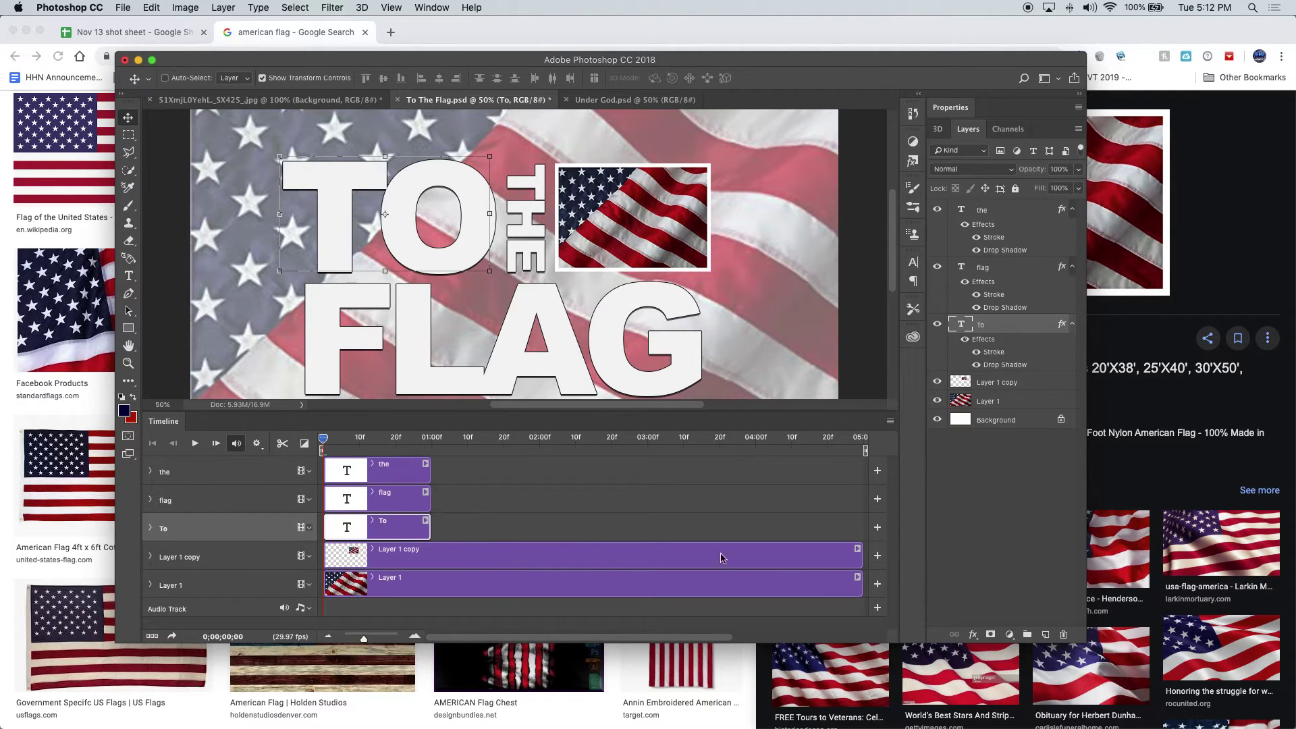
pyautogui.moveTo(860, 555); pyautogui.dragTo(433, 555)
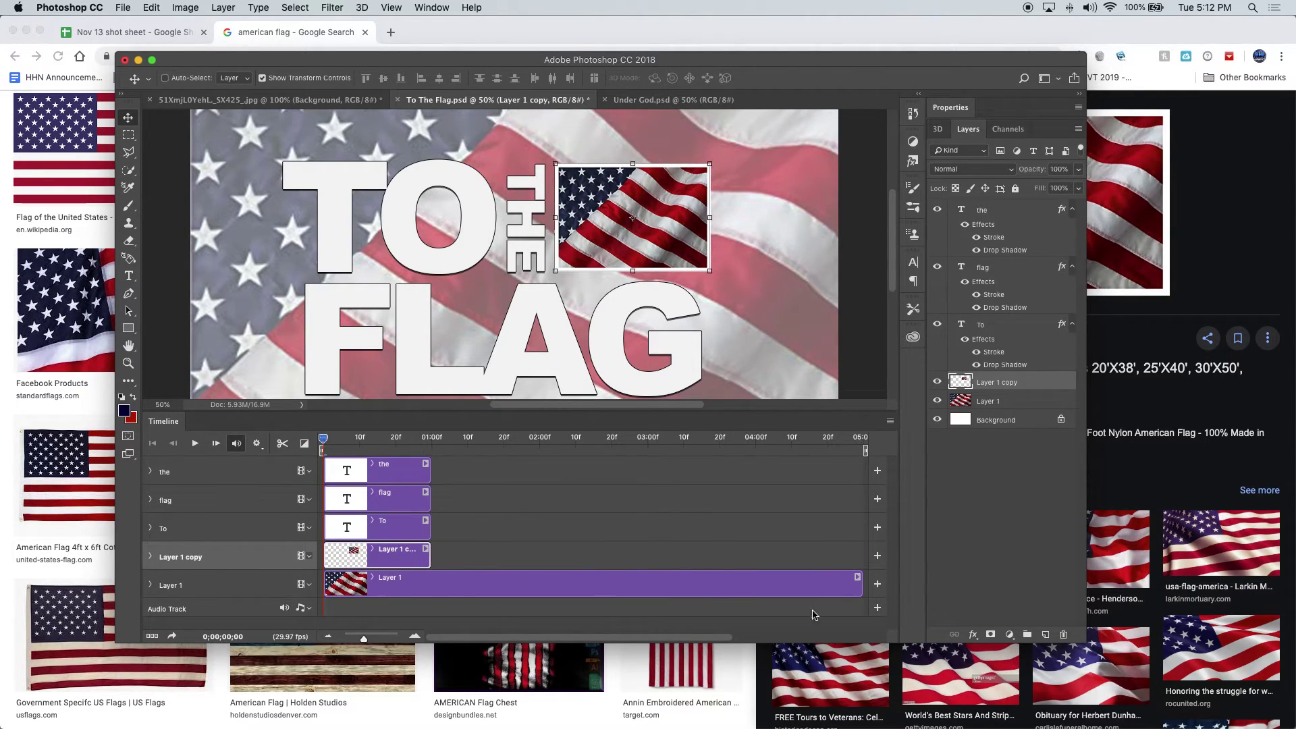
pyautogui.moveTo(860, 583); pyautogui.dragTo(427, 583)
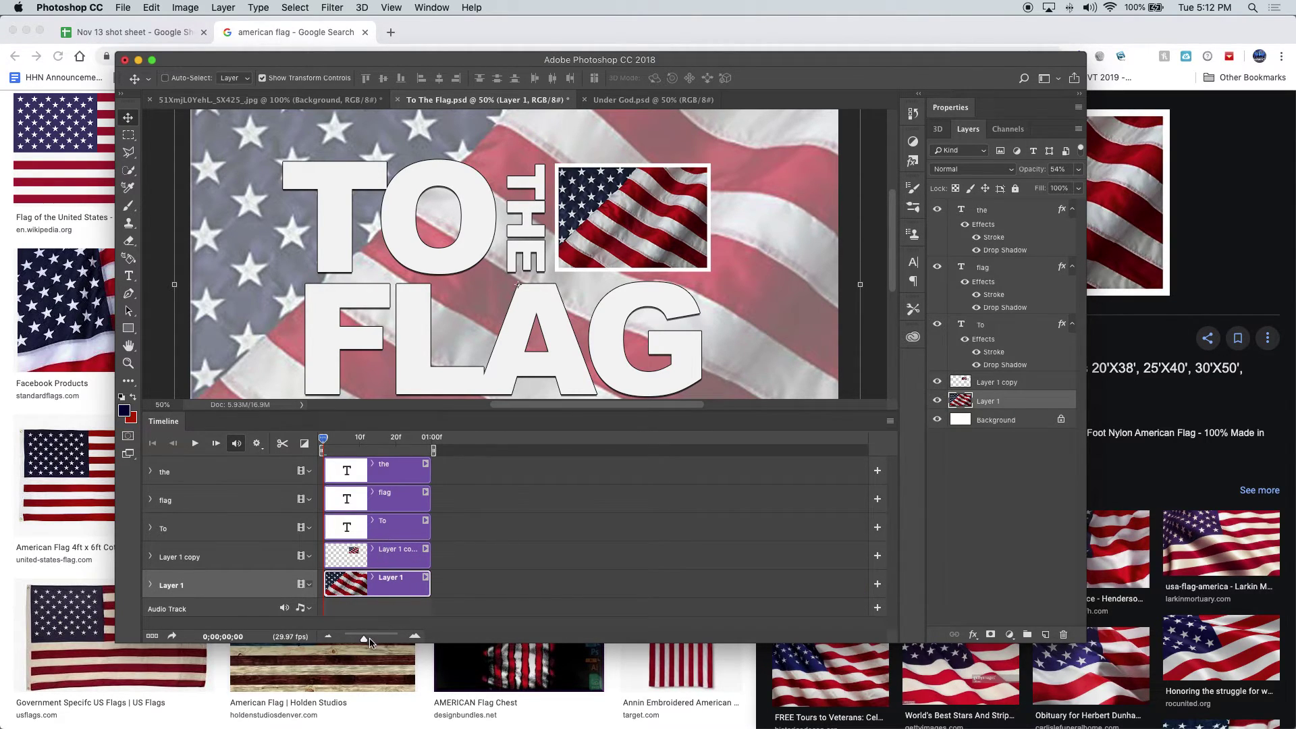
pyautogui.moveTo(364, 637); pyautogui.dragTo(376, 639)
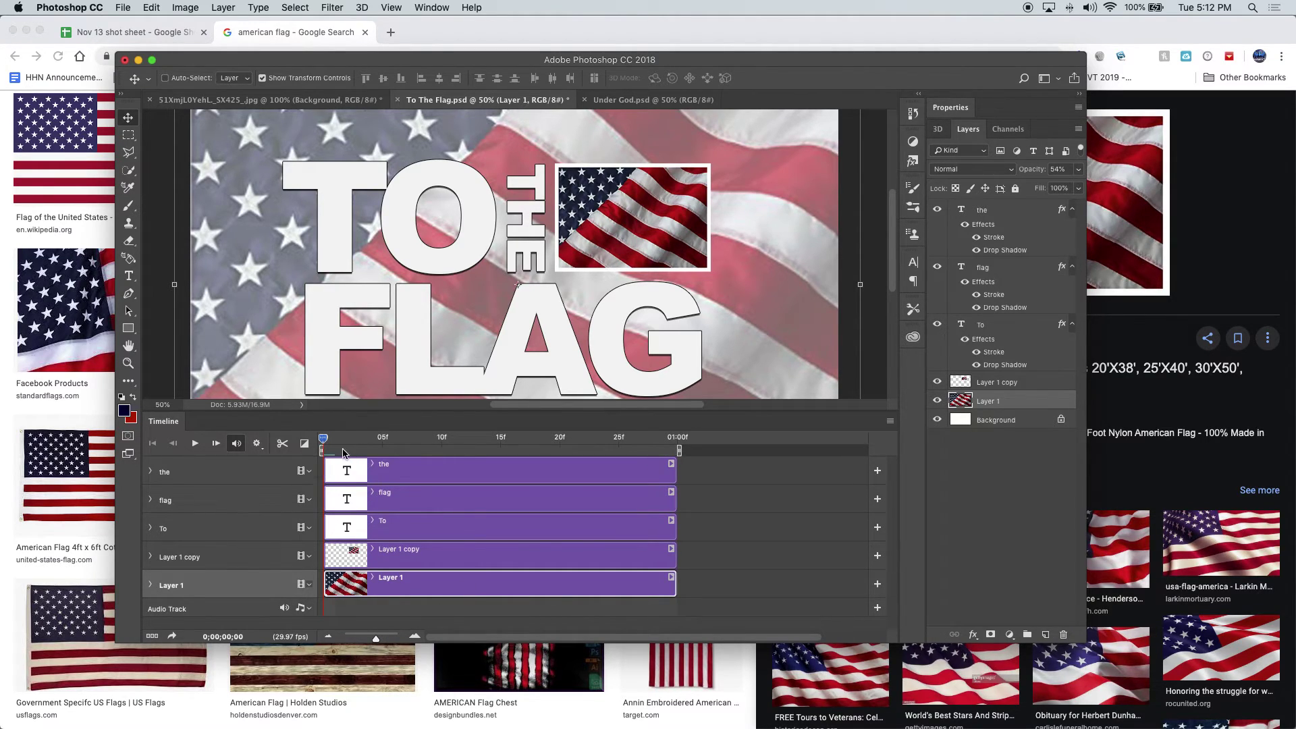
pyautogui.moveTo(327, 443); pyautogui.dragTo(388, 461)
# Select the 'the' layer and expand its track to list Transform, Opacity, Style and Text Warp.
pyautogui.click(155, 472)
pyautogui.click(150, 472)
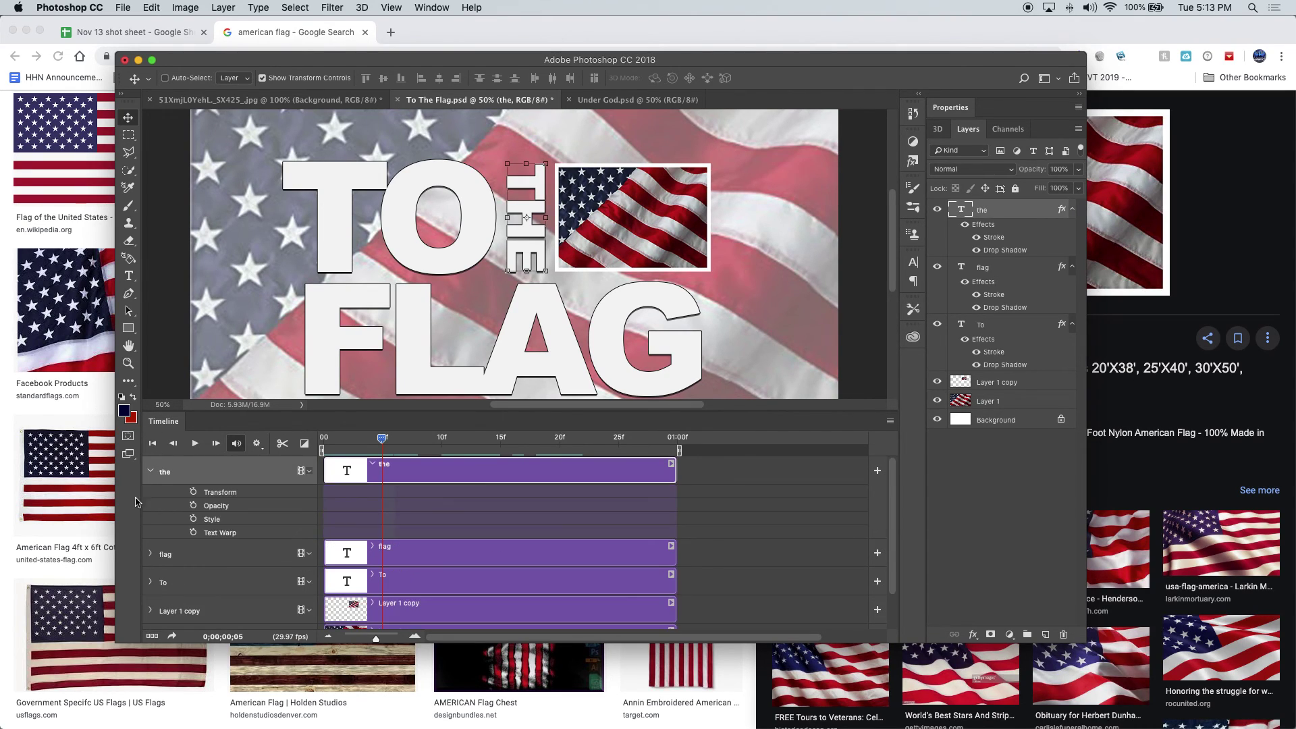